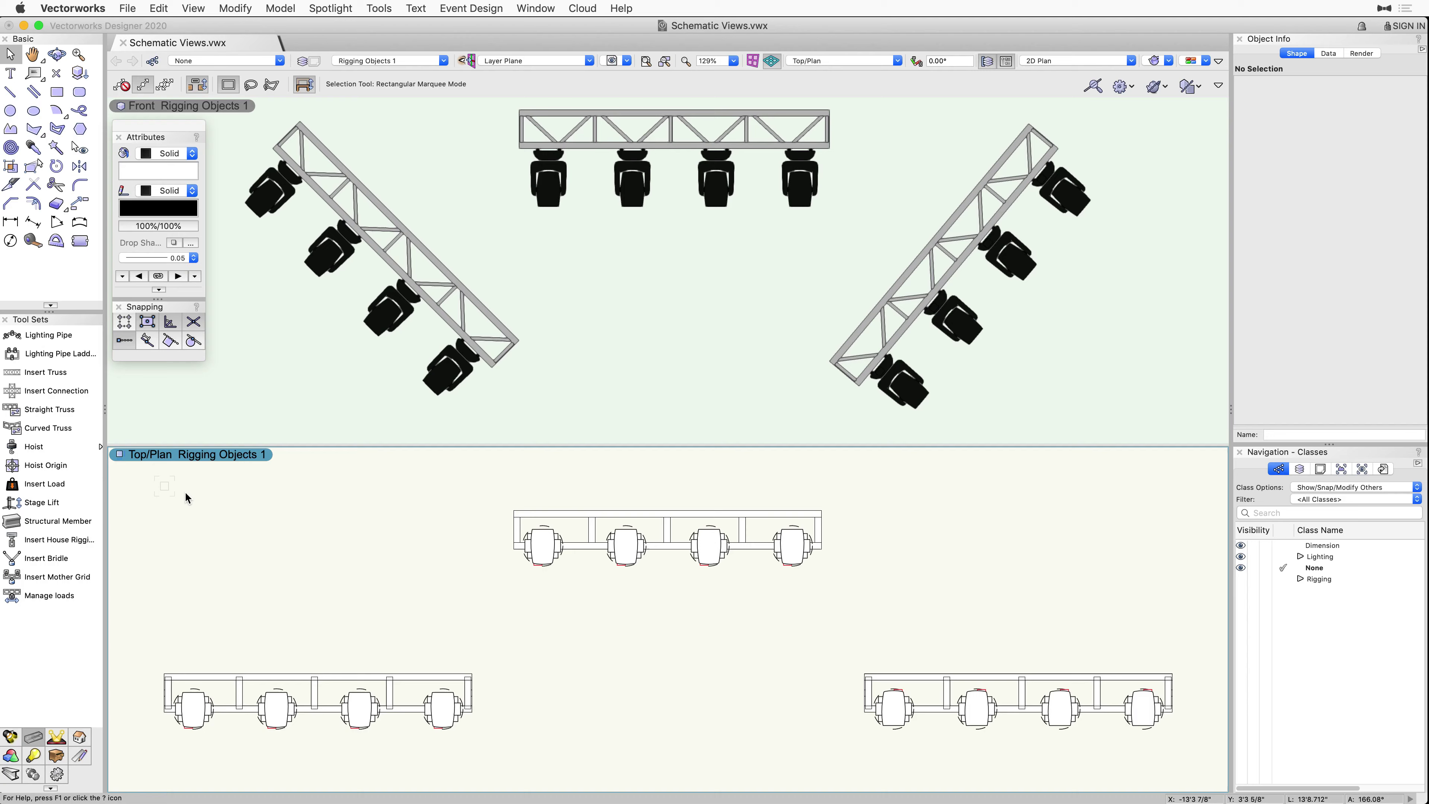
Set the 2D Component View of the three plan-schematic trusses to Front, then deselect them
{"action": "left_click", "coordinate": [440, 679]}
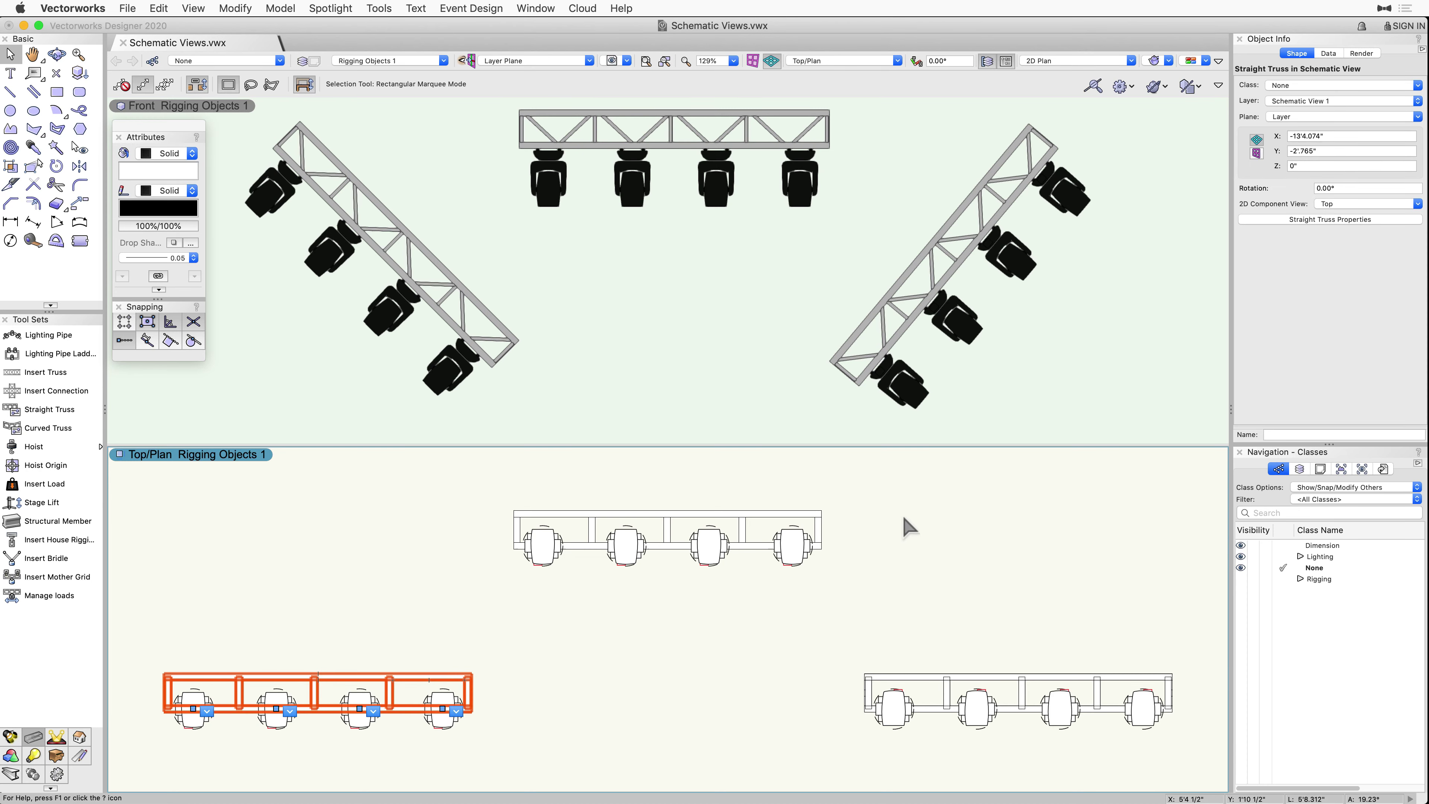
{"action": "left_click", "coordinate": [814, 526], "text": "shift"}
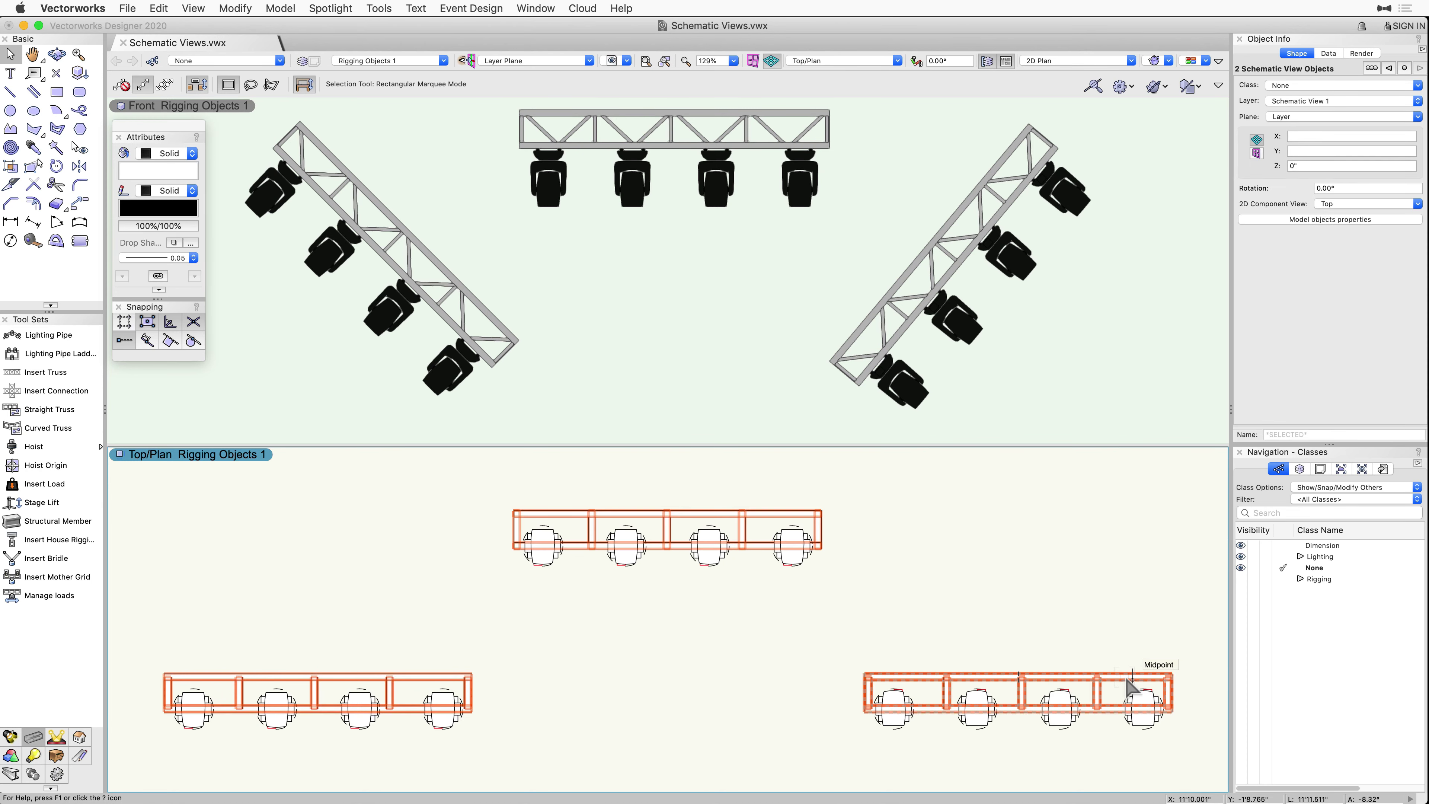
{"action": "left_click", "coordinate": [1142, 678], "text": "shift"}
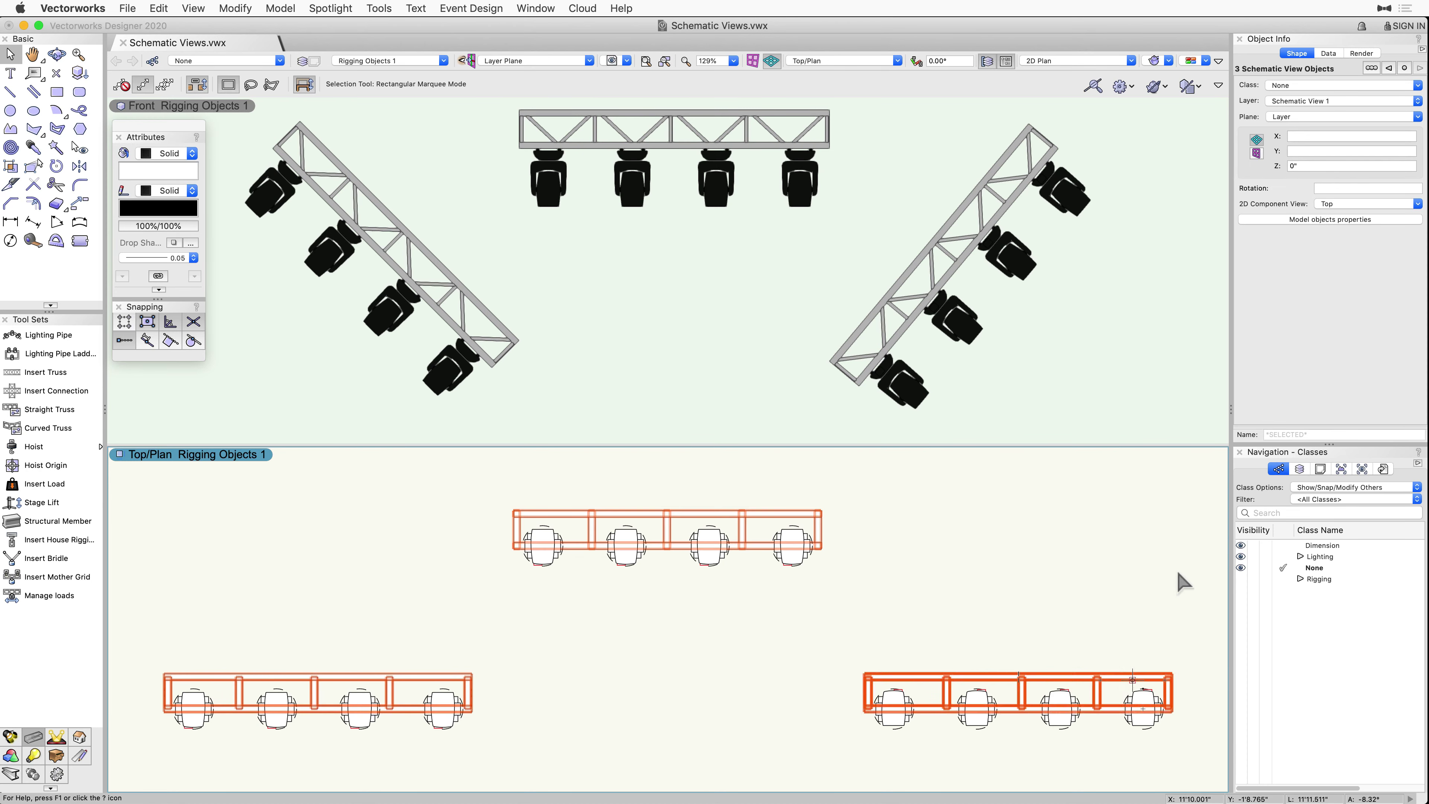
{"action": "left_click", "coordinate": [1416, 204]}
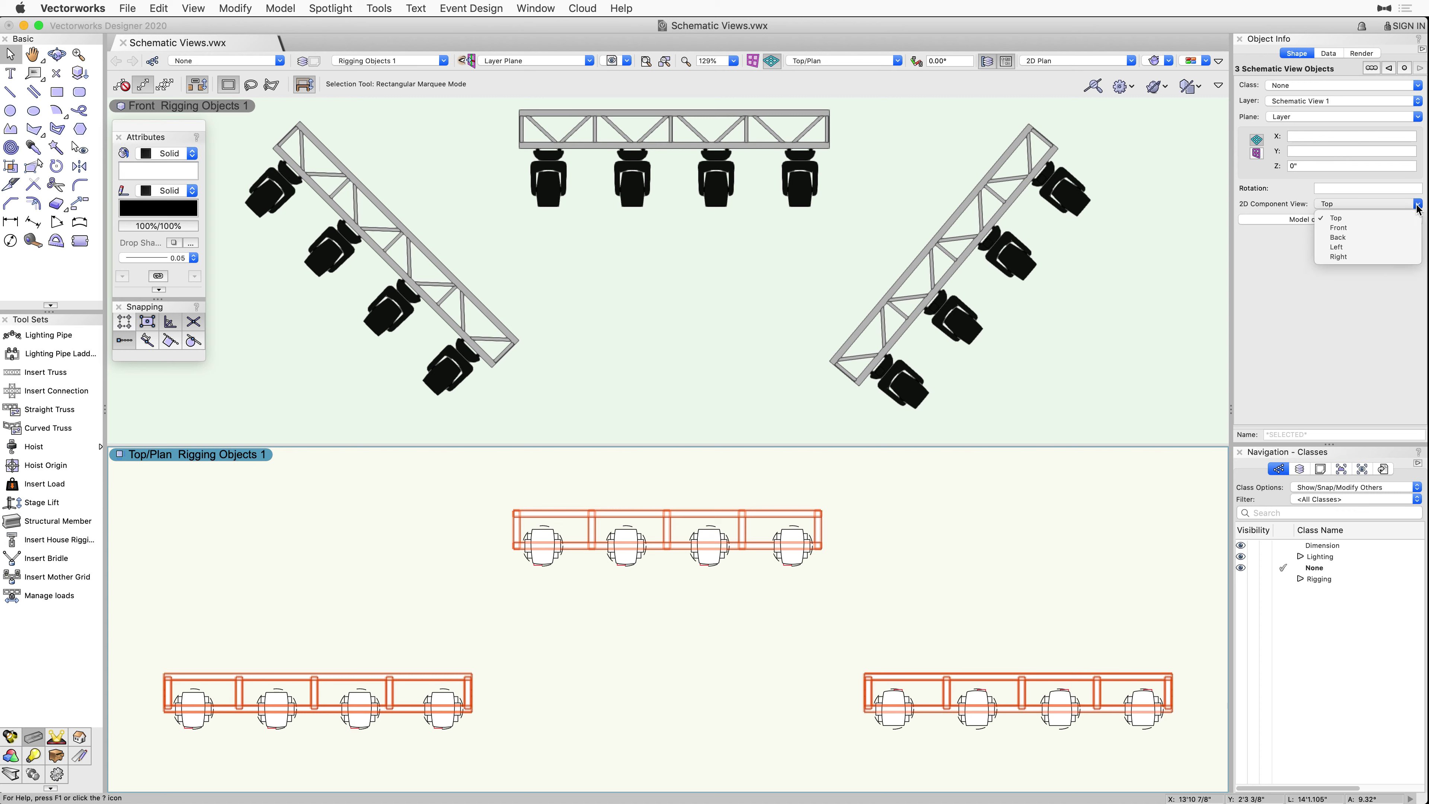
{"action": "left_click", "coordinate": [1407, 236]}
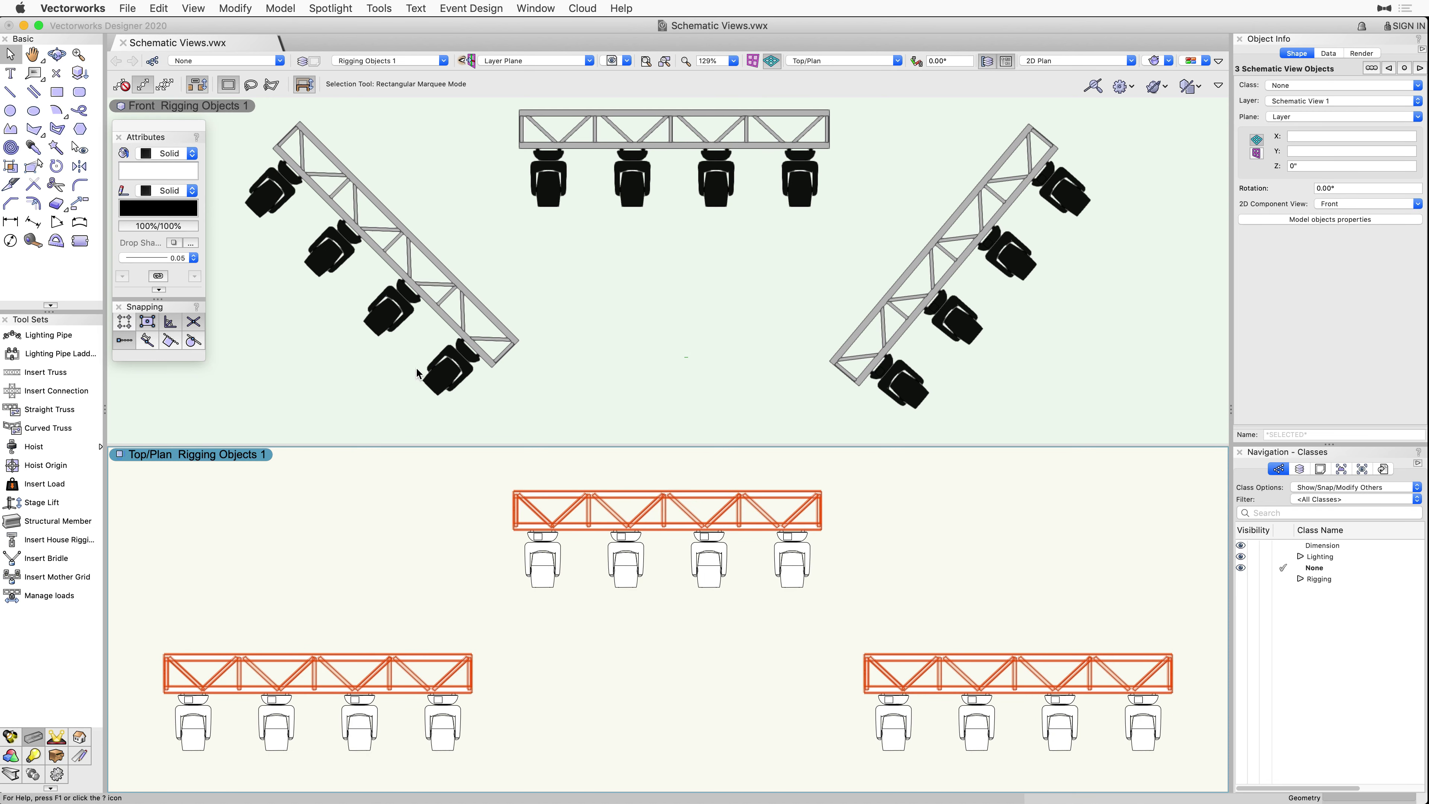
{"action": "left_click", "coordinate": [165, 489]}
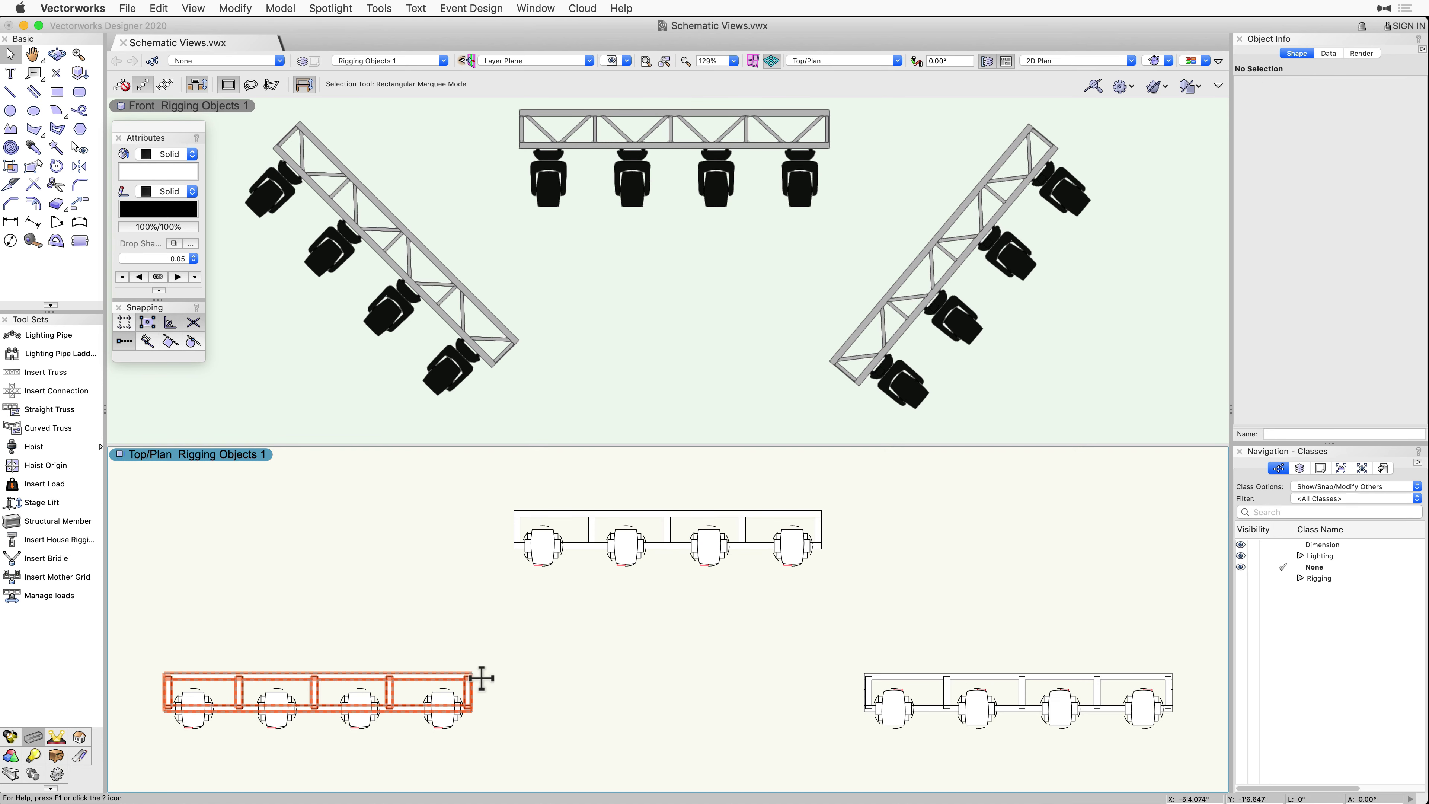
Move the left and right trusses up level with the middle truss, forming one row
{"action": "left_click_drag", "start_coordinate": [481, 678], "coordinate": [475, 512]}
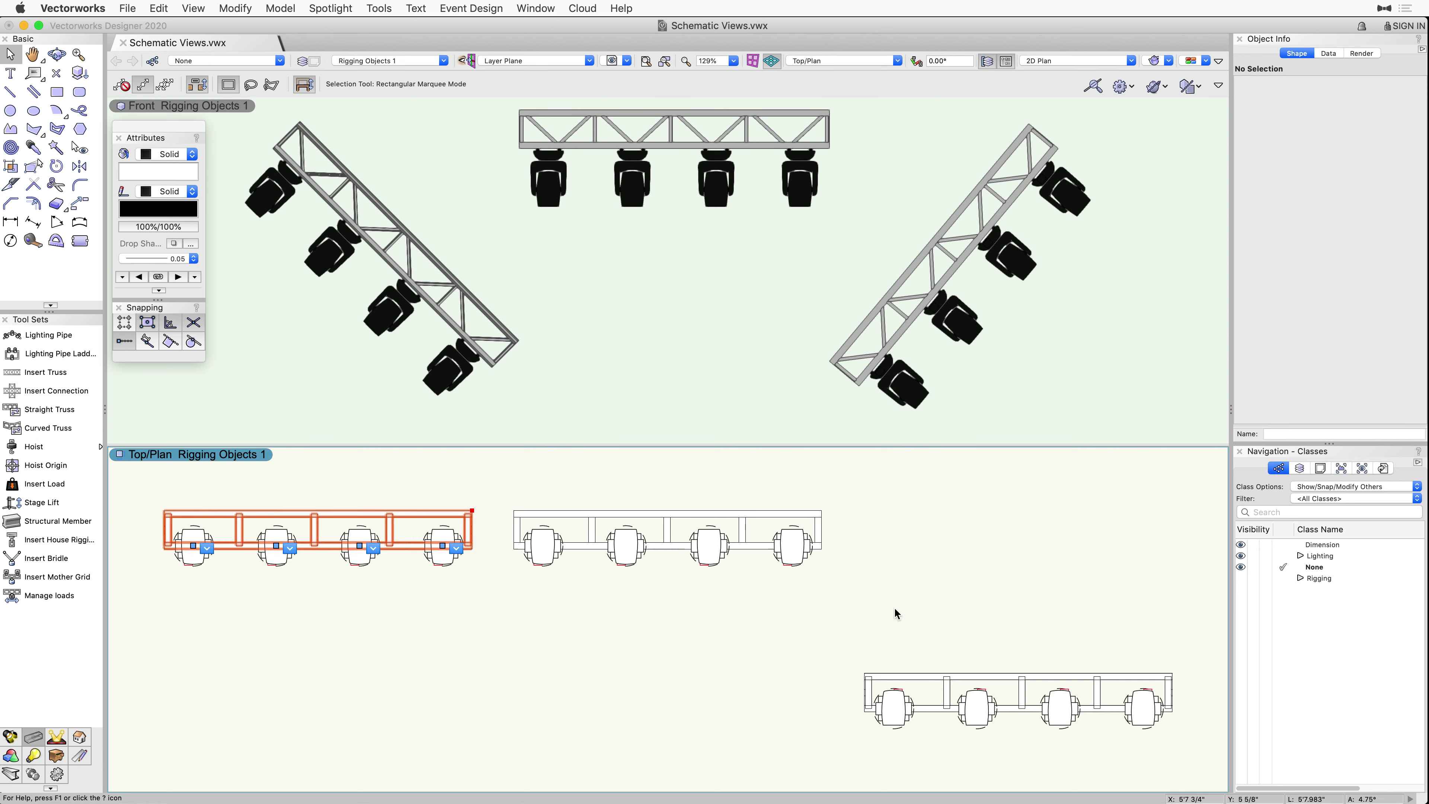
{"action": "left_click_drag", "start_coordinate": [865, 675], "coordinate": [866, 515]}
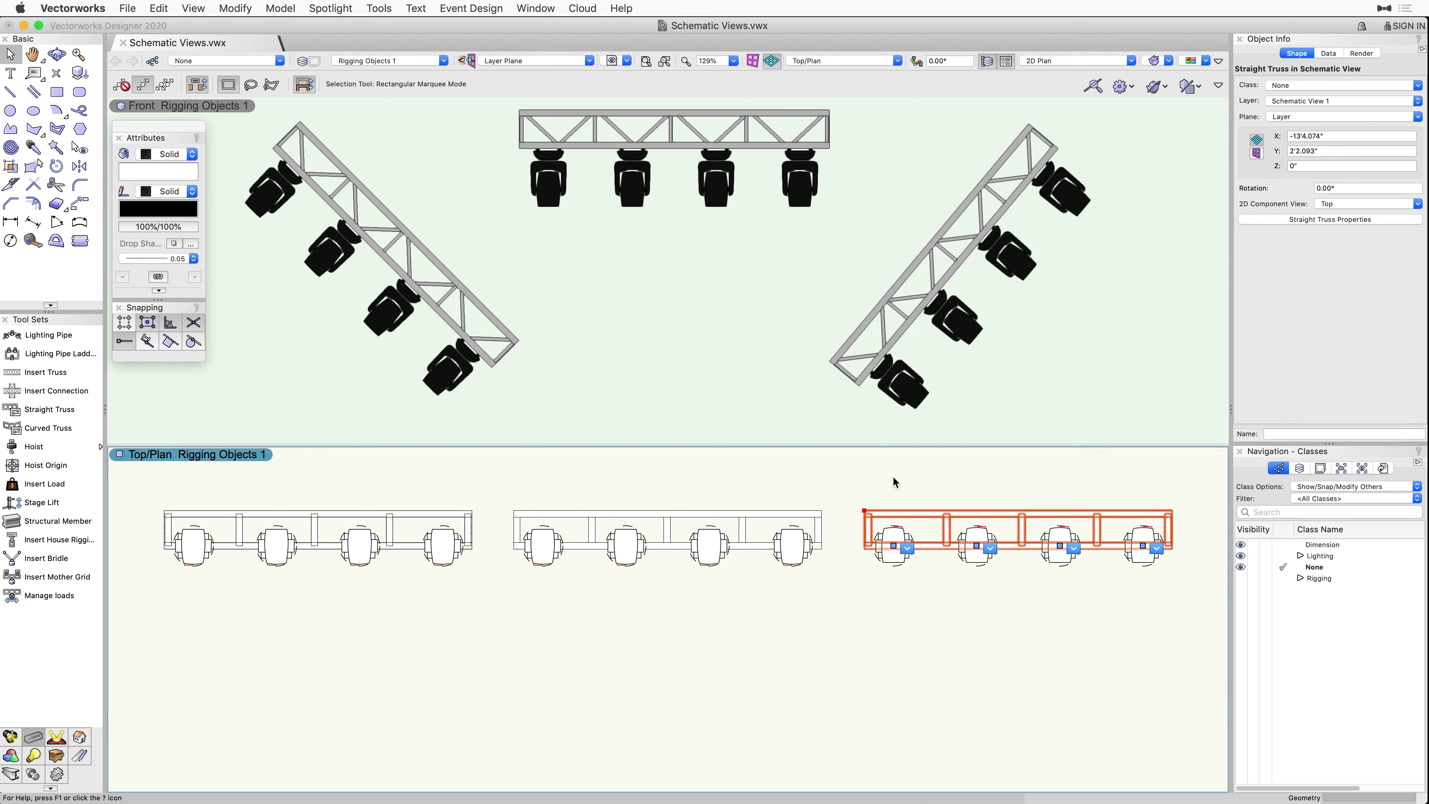
{"action": "left_click", "coordinate": [893, 480]}
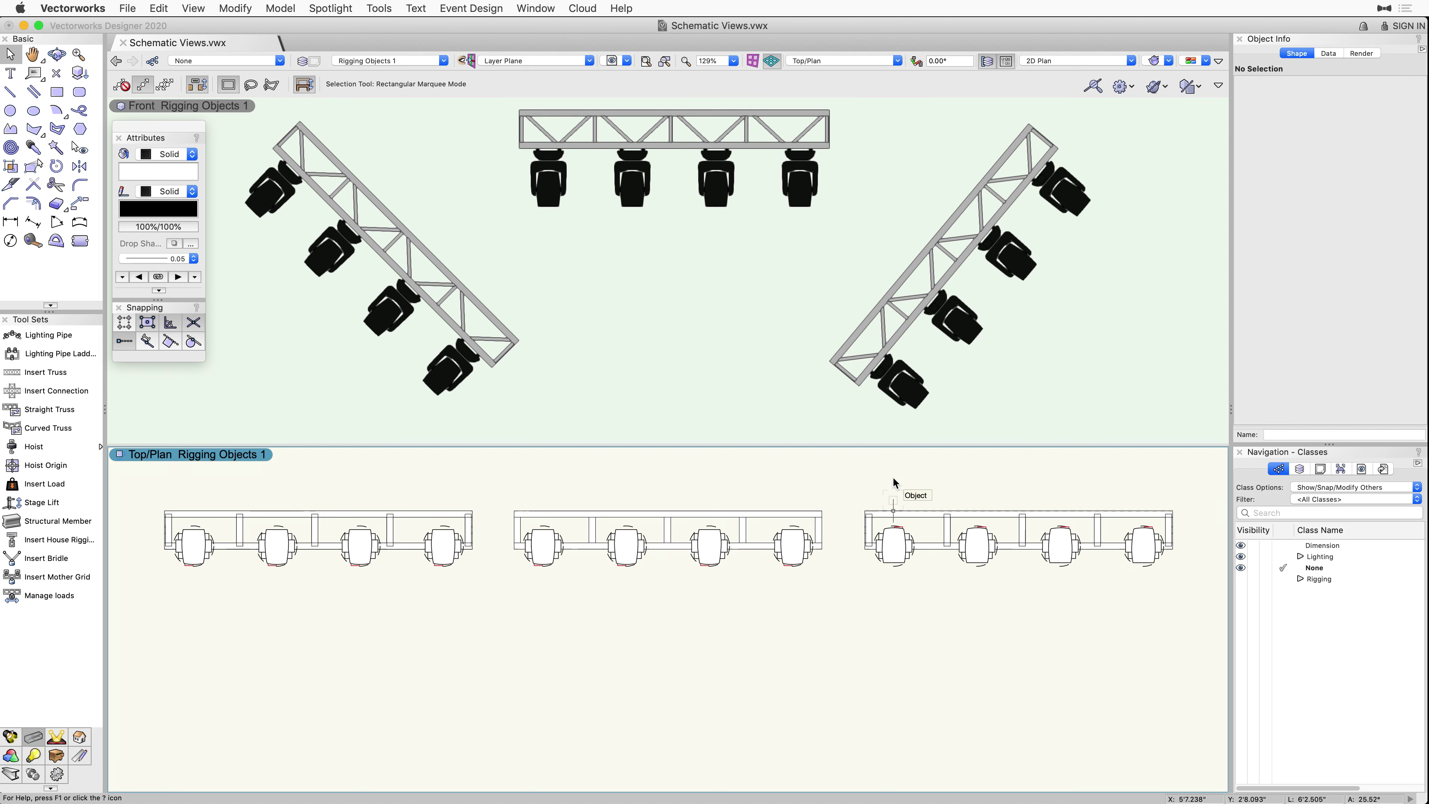
In the Front pane, slide the top truss's middle two lights outward into pairs
{"action": "left_click", "coordinate": [788, 330]}
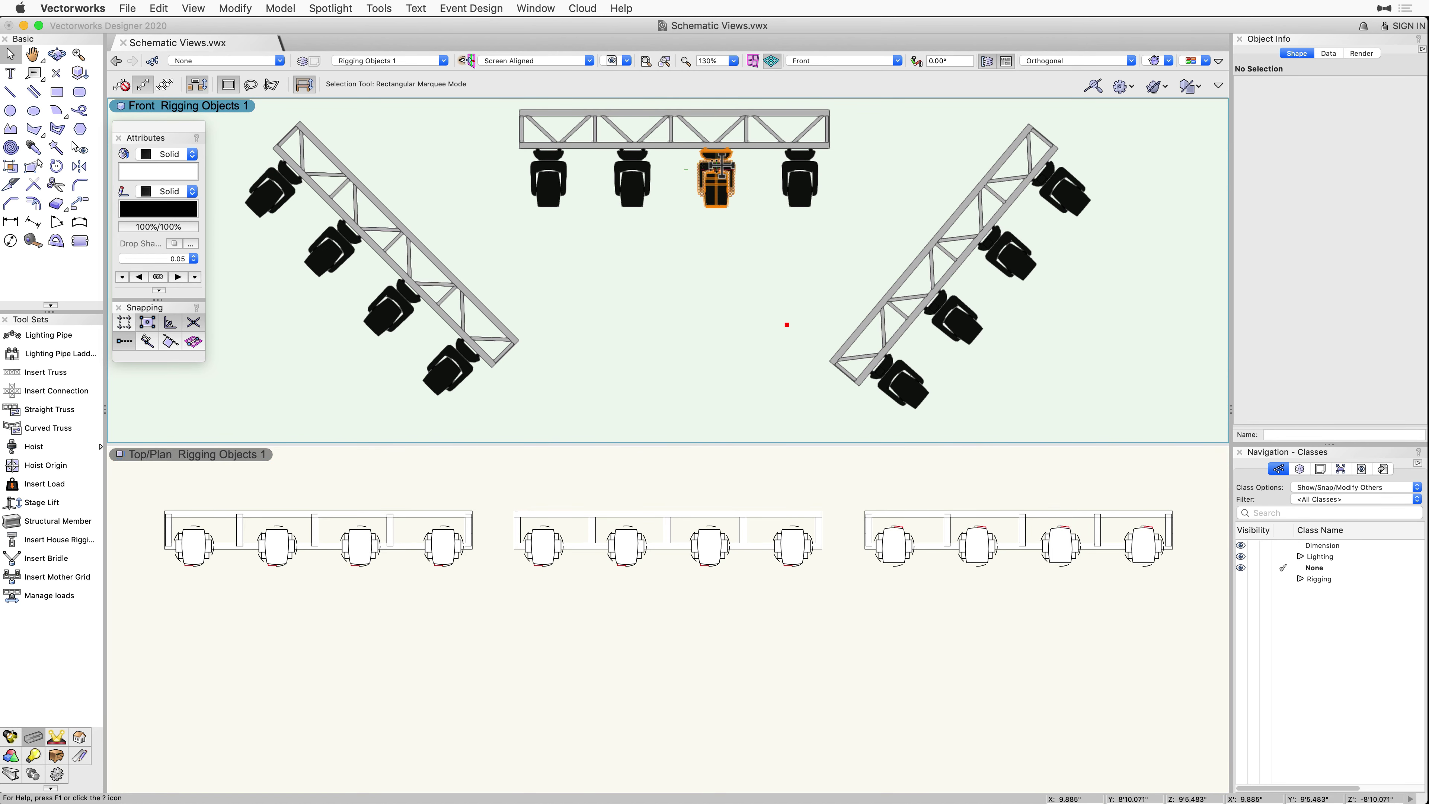
{"action": "left_click_drag", "start_coordinate": [723, 164], "coordinate": [762, 165]}
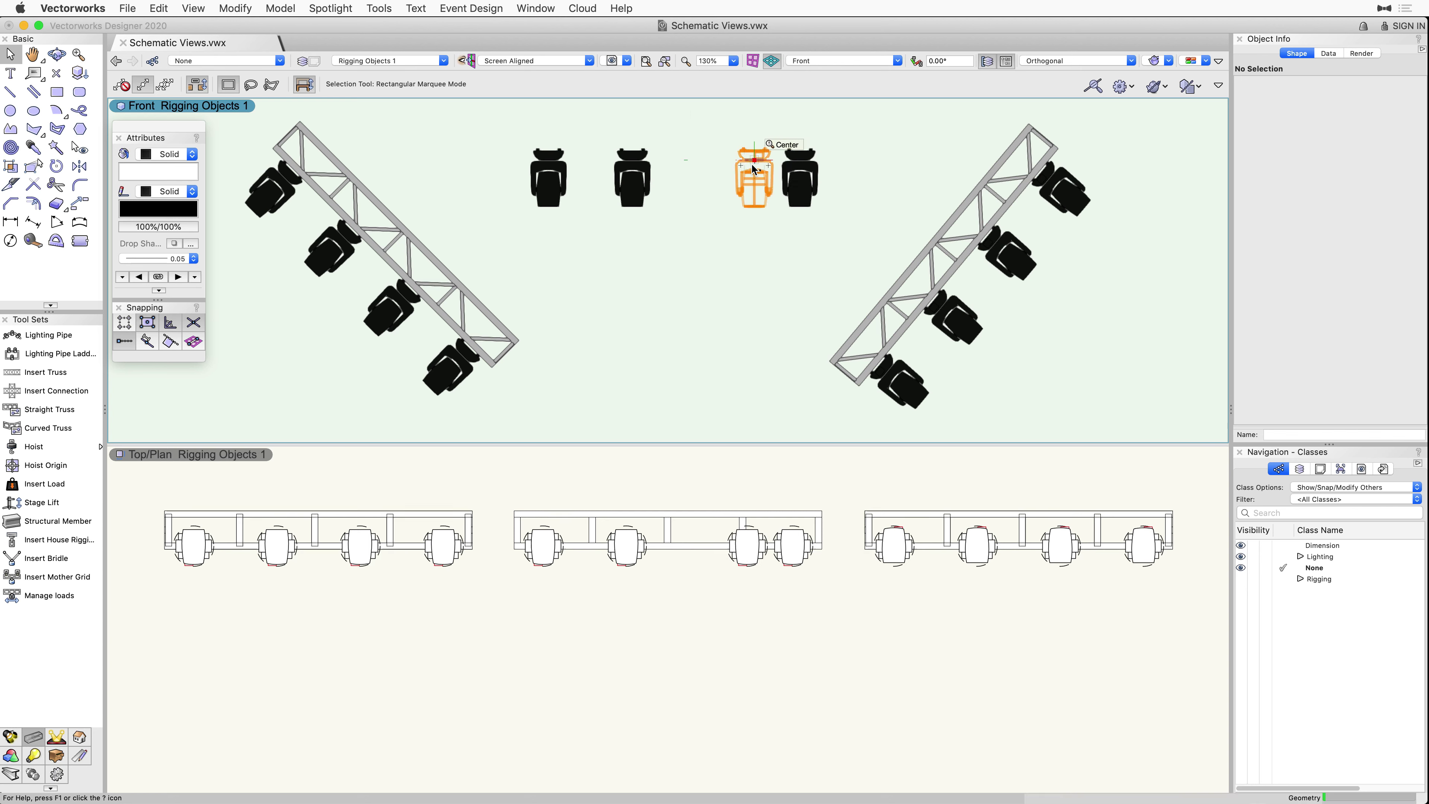
{"action": "left_click_drag", "start_coordinate": [647, 165], "coordinate": [607, 167]}
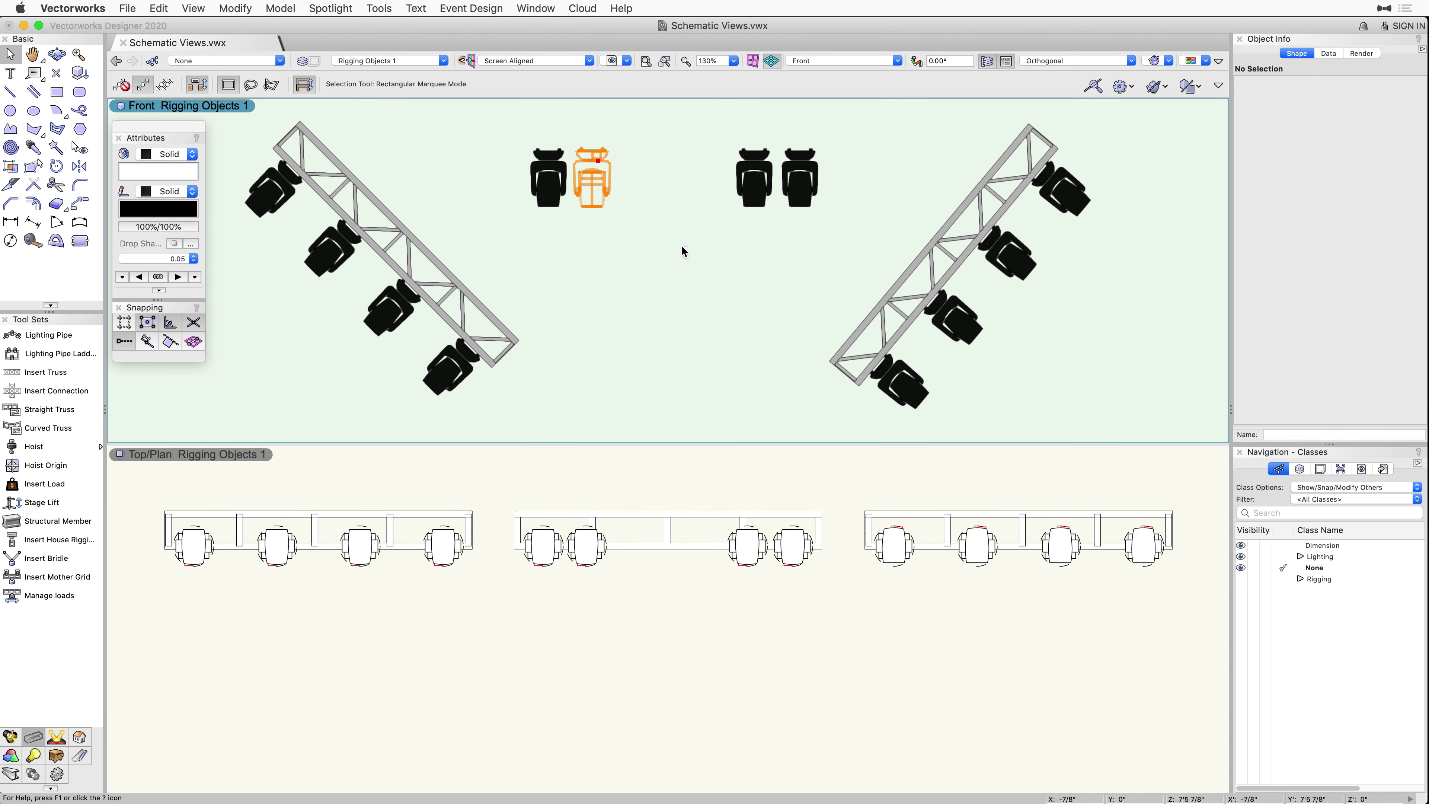
In the plan pane, shift light pairs along the right and left trusses
{"action": "left_click", "coordinate": [846, 477]}
{"action": "left_click_drag", "start_coordinate": [846, 477], "coordinate": [1030, 639]}
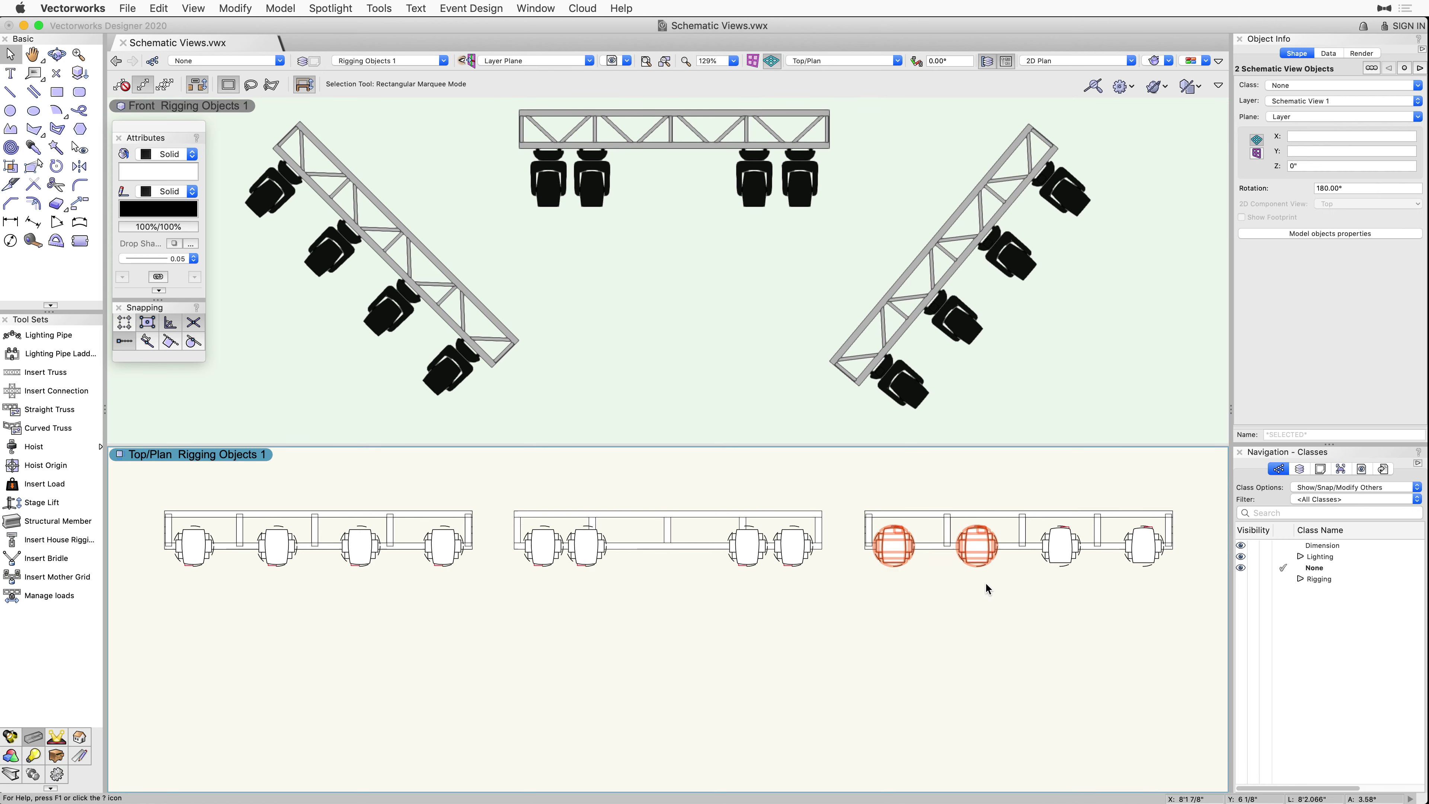
{"action": "left_click_drag", "start_coordinate": [979, 568], "coordinate": [999, 568]}
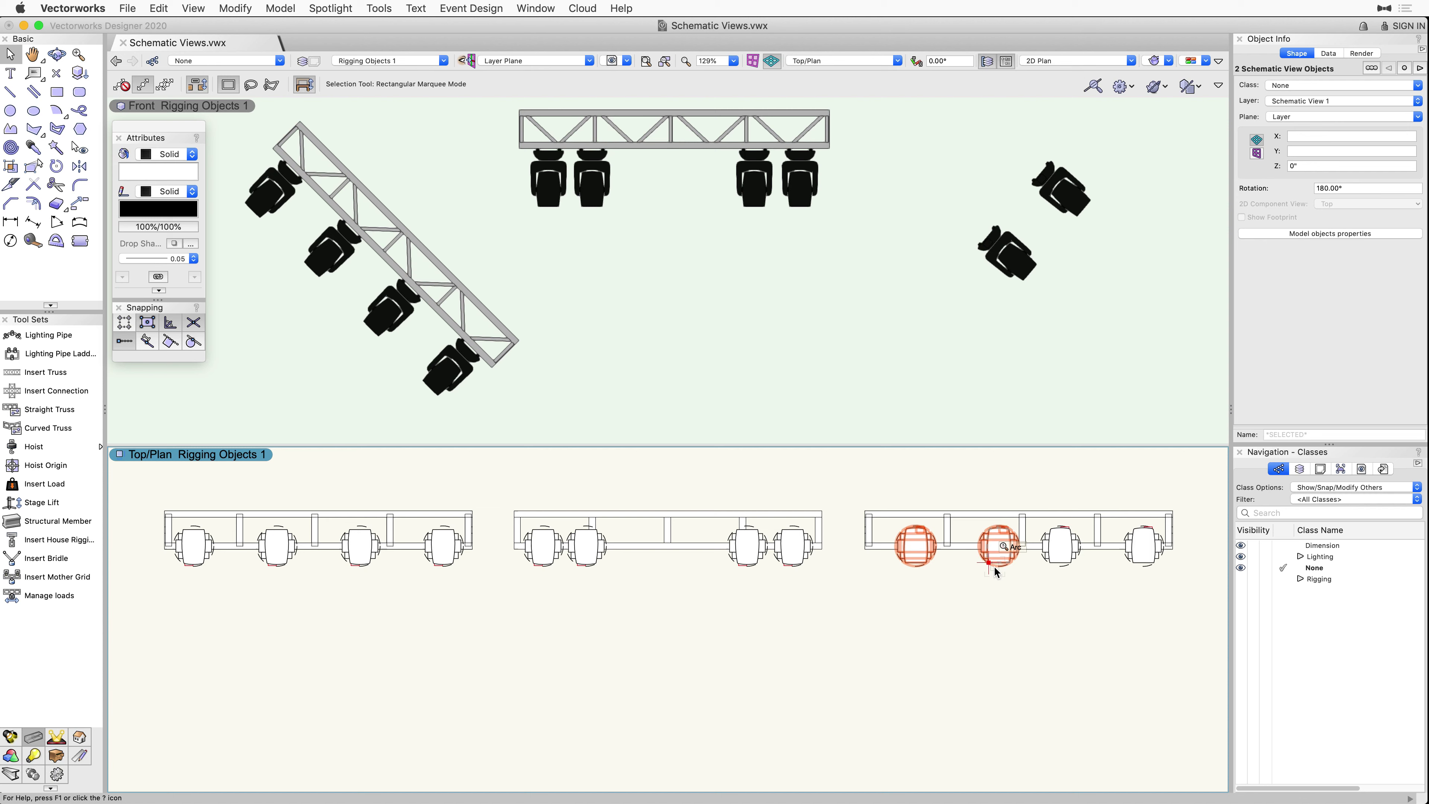
{"action": "left_click", "coordinate": [471, 592]}
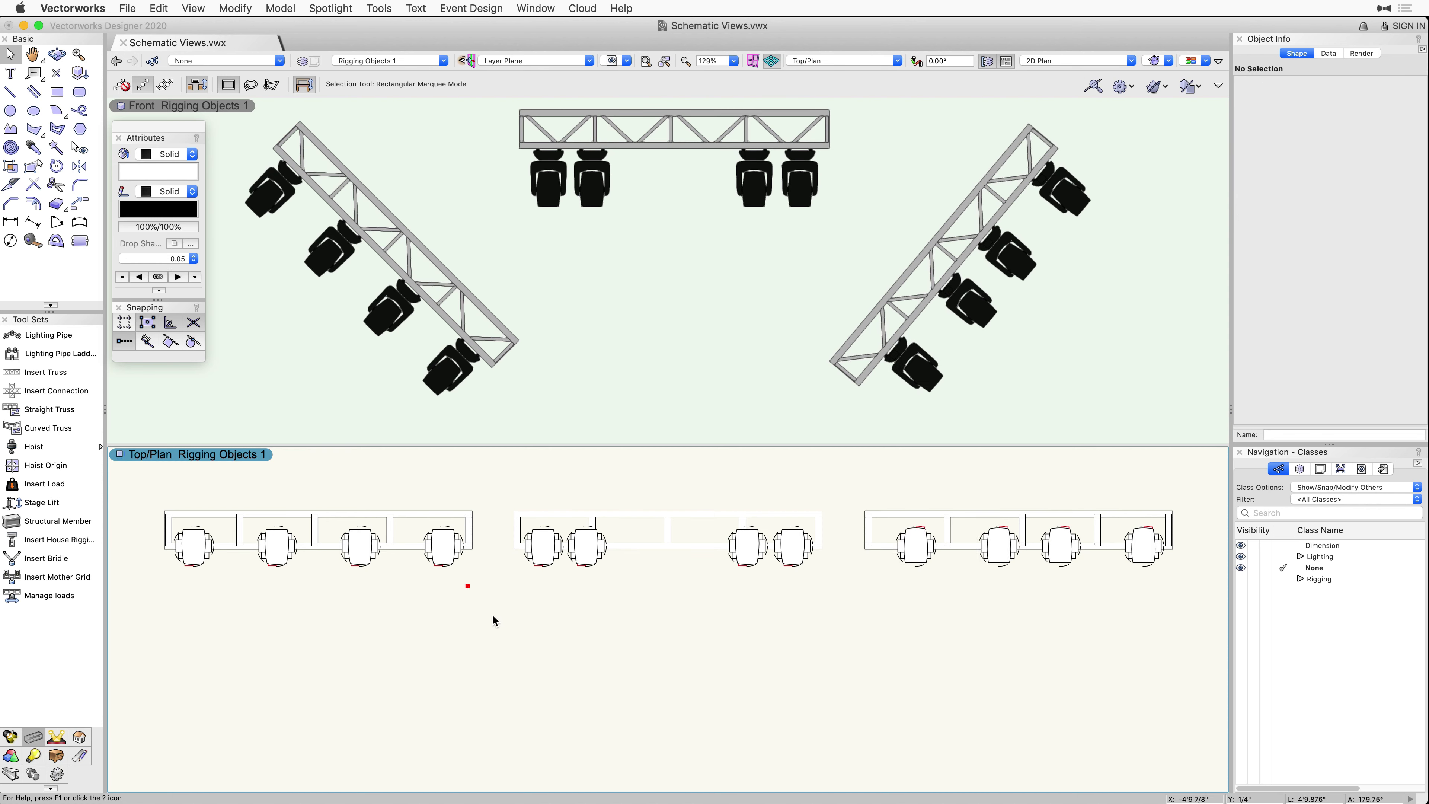
{"action": "left_click_drag", "start_coordinate": [495, 618], "coordinate": [329, 499]}
{"action": "left_click_drag", "start_coordinate": [443, 565], "coordinate": [408, 575]}
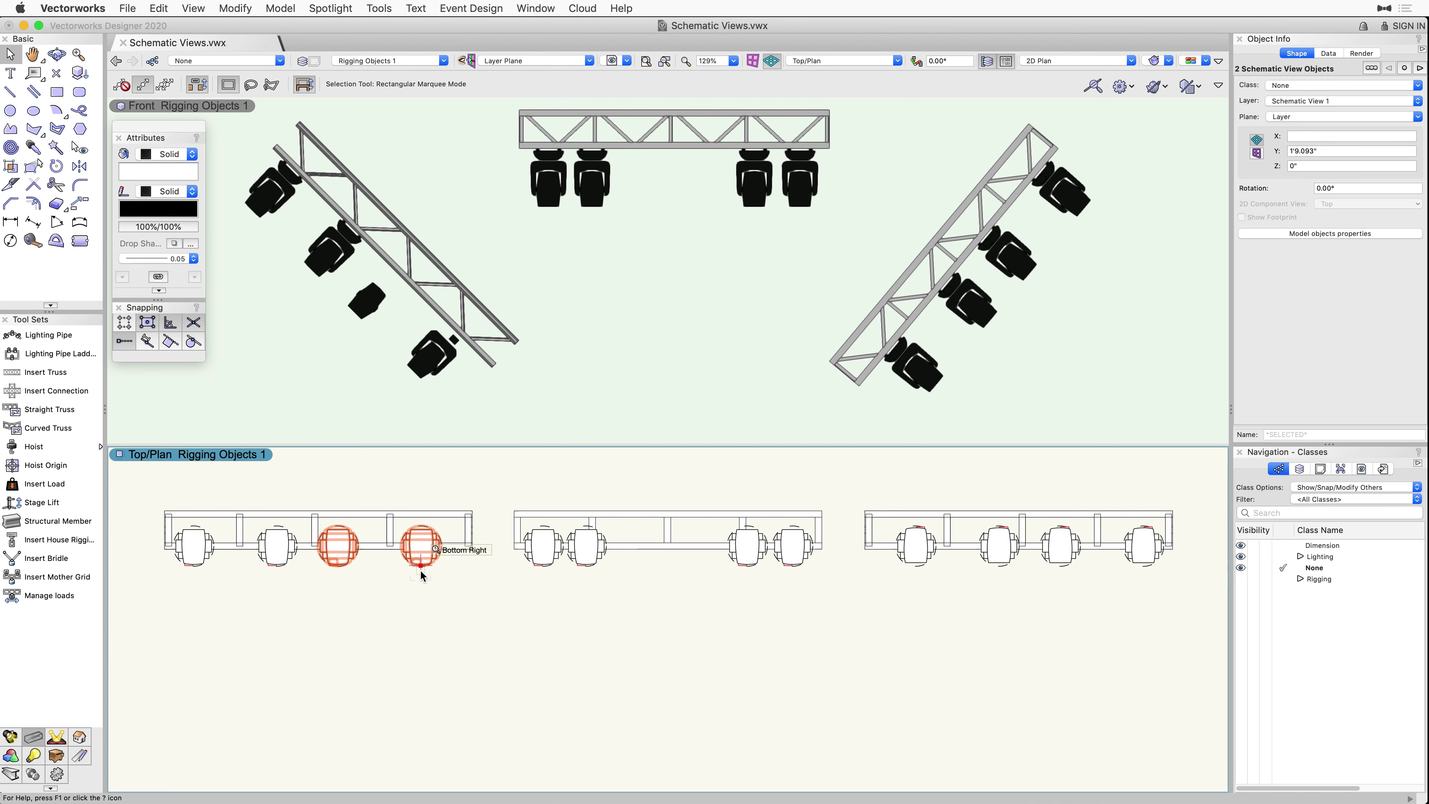
{"action": "left_click", "coordinate": [459, 601]}
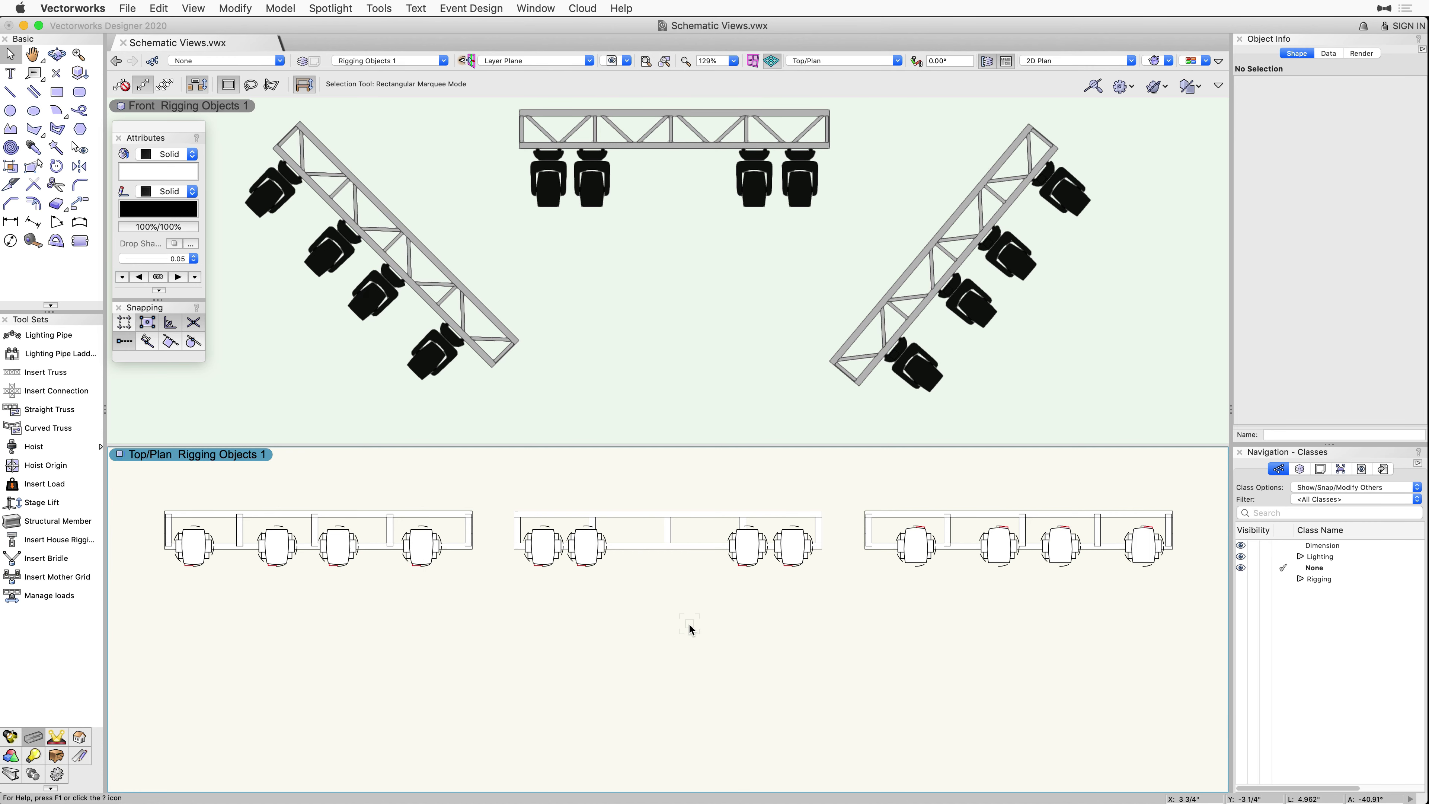
Open Schematic View 2 and select the lighting pipe and angled truss, then deselect
{"action": "double_click", "coordinate": [688, 623]}
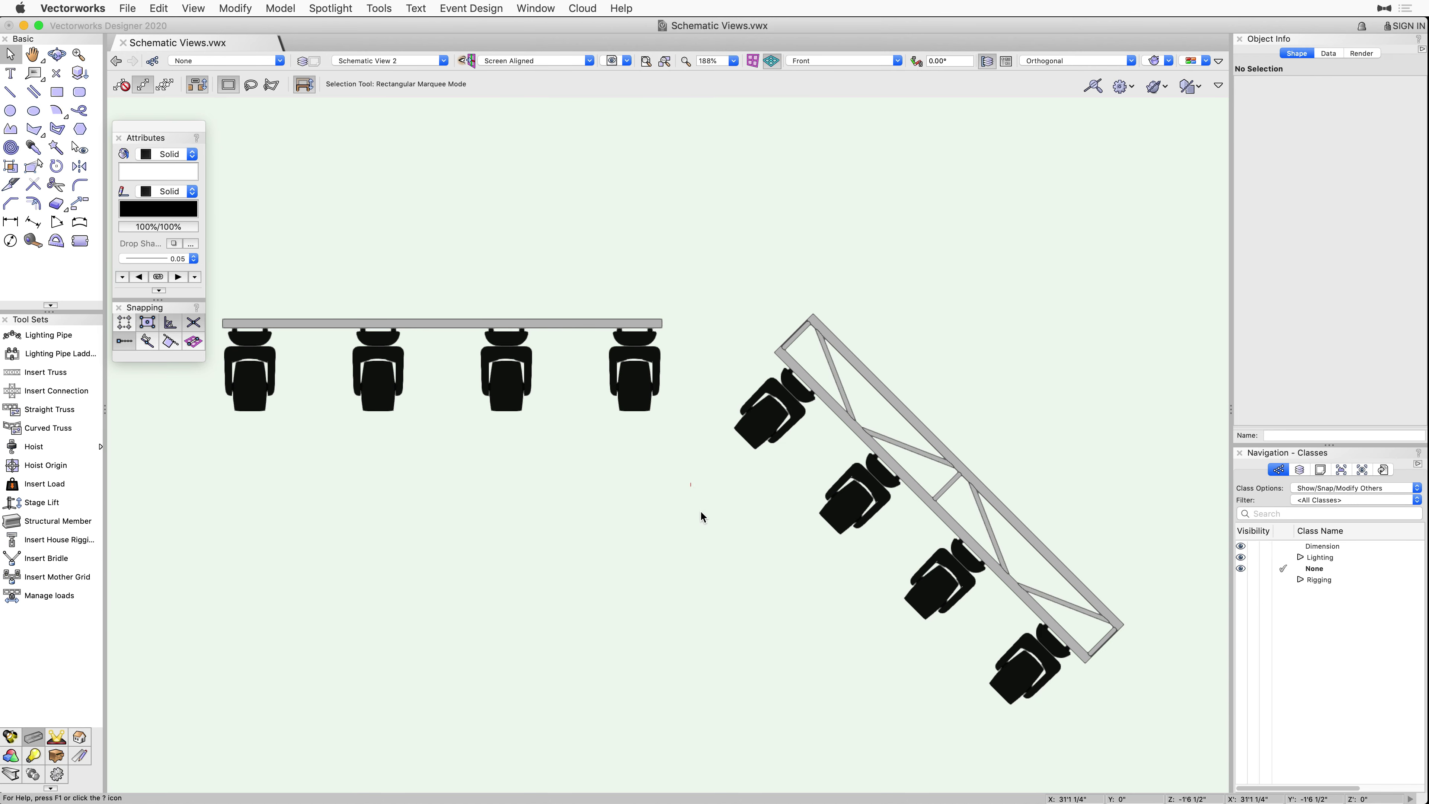
{"action": "left_click", "coordinate": [648, 323]}
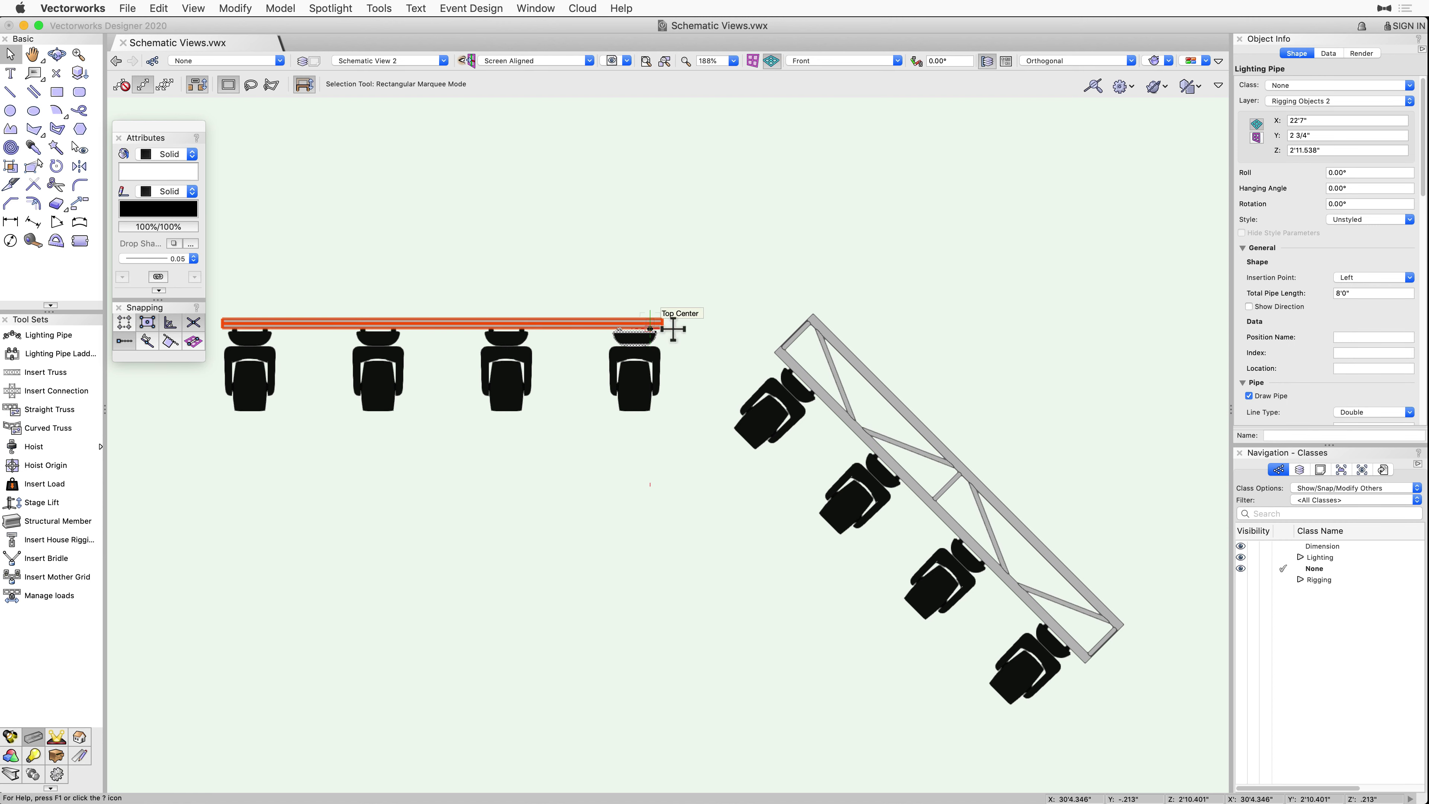
{"action": "left_click", "coordinate": [781, 353]}
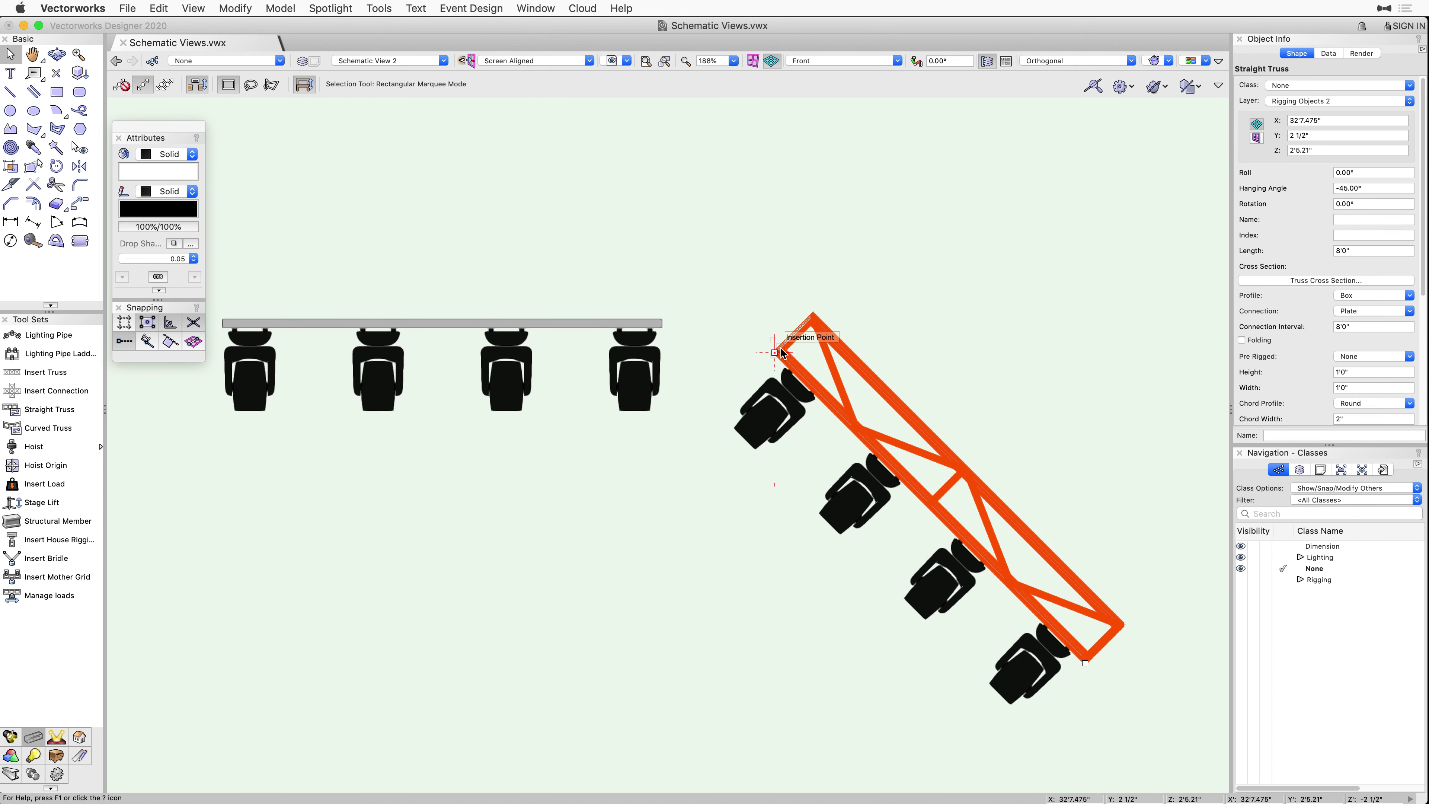
{"action": "left_click", "coordinate": [690, 594]}
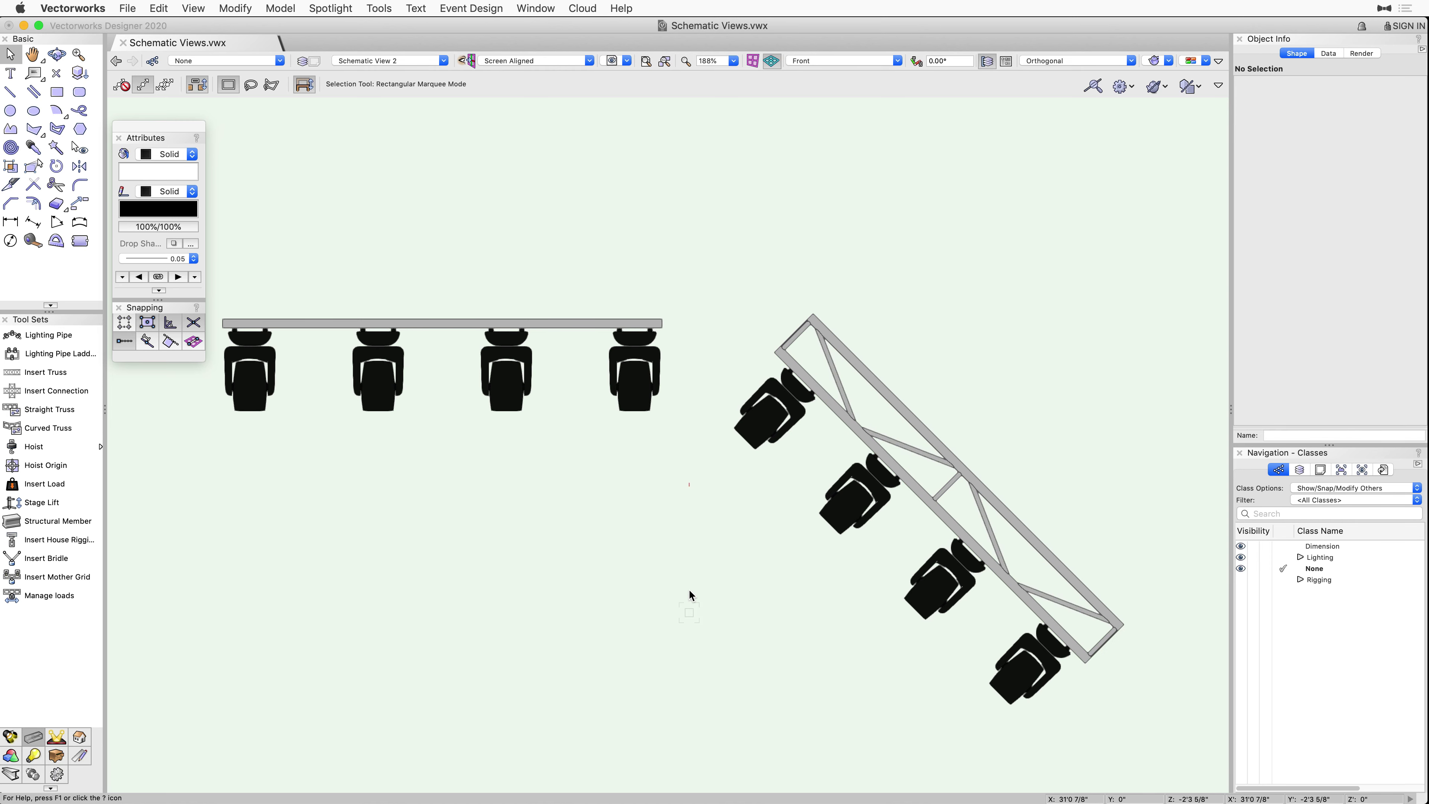
Switch to Top/Plan view and select both the lighting pipe and the truss
{"action": "key", "text": "super+5"}
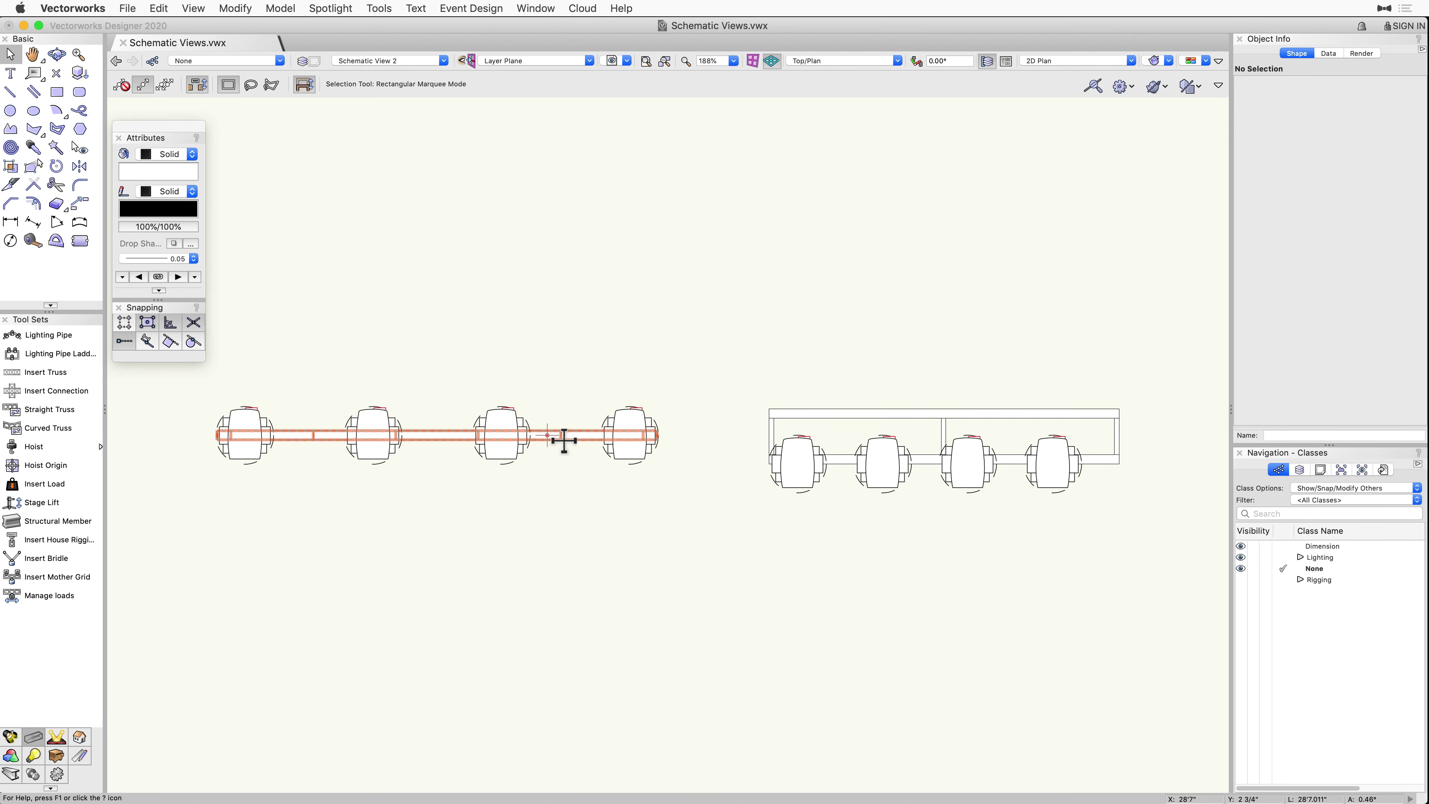
{"action": "left_click", "coordinate": [558, 437]}
{"action": "left_click", "coordinate": [778, 413], "text": "shift"}
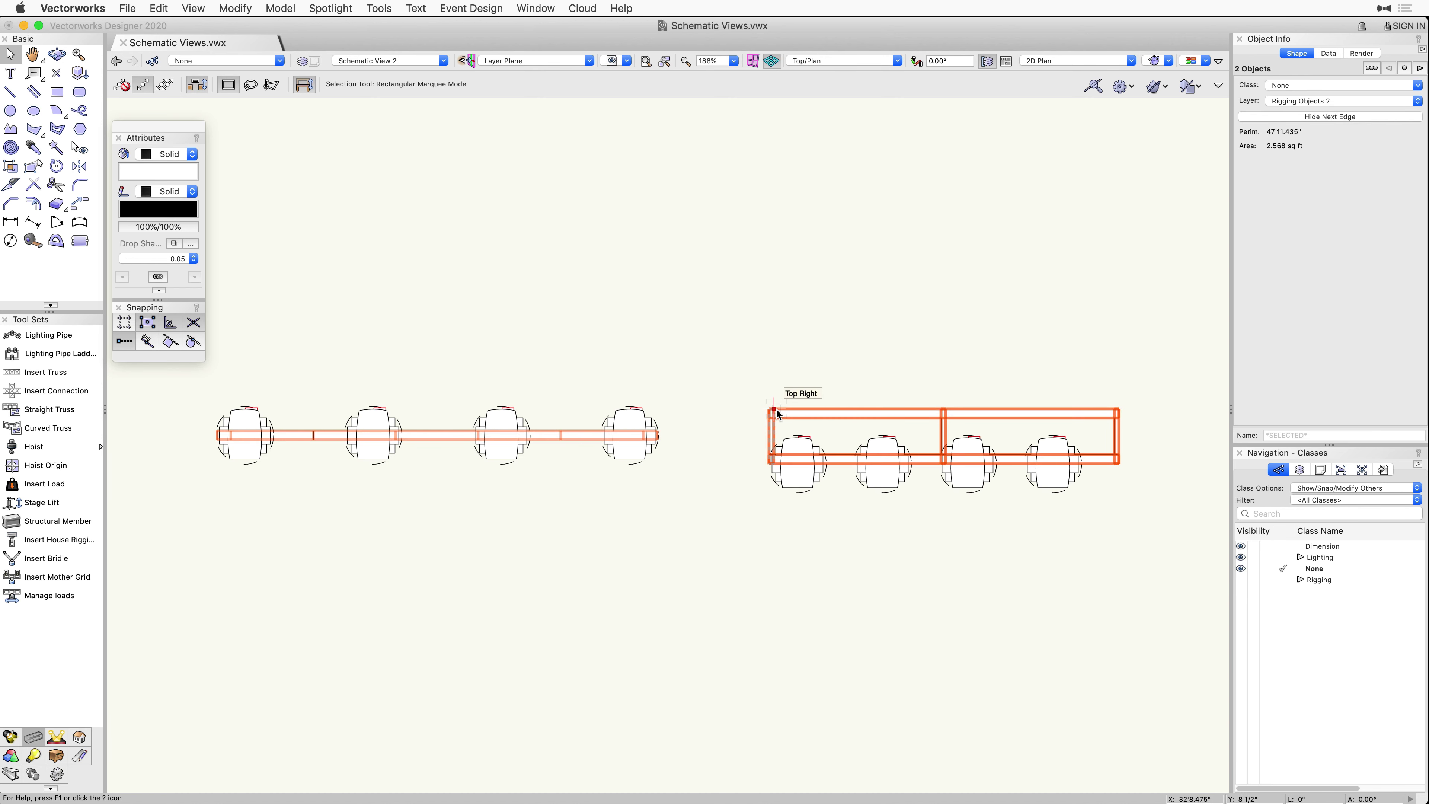
{"action": "left_click", "coordinate": [332, 9]}
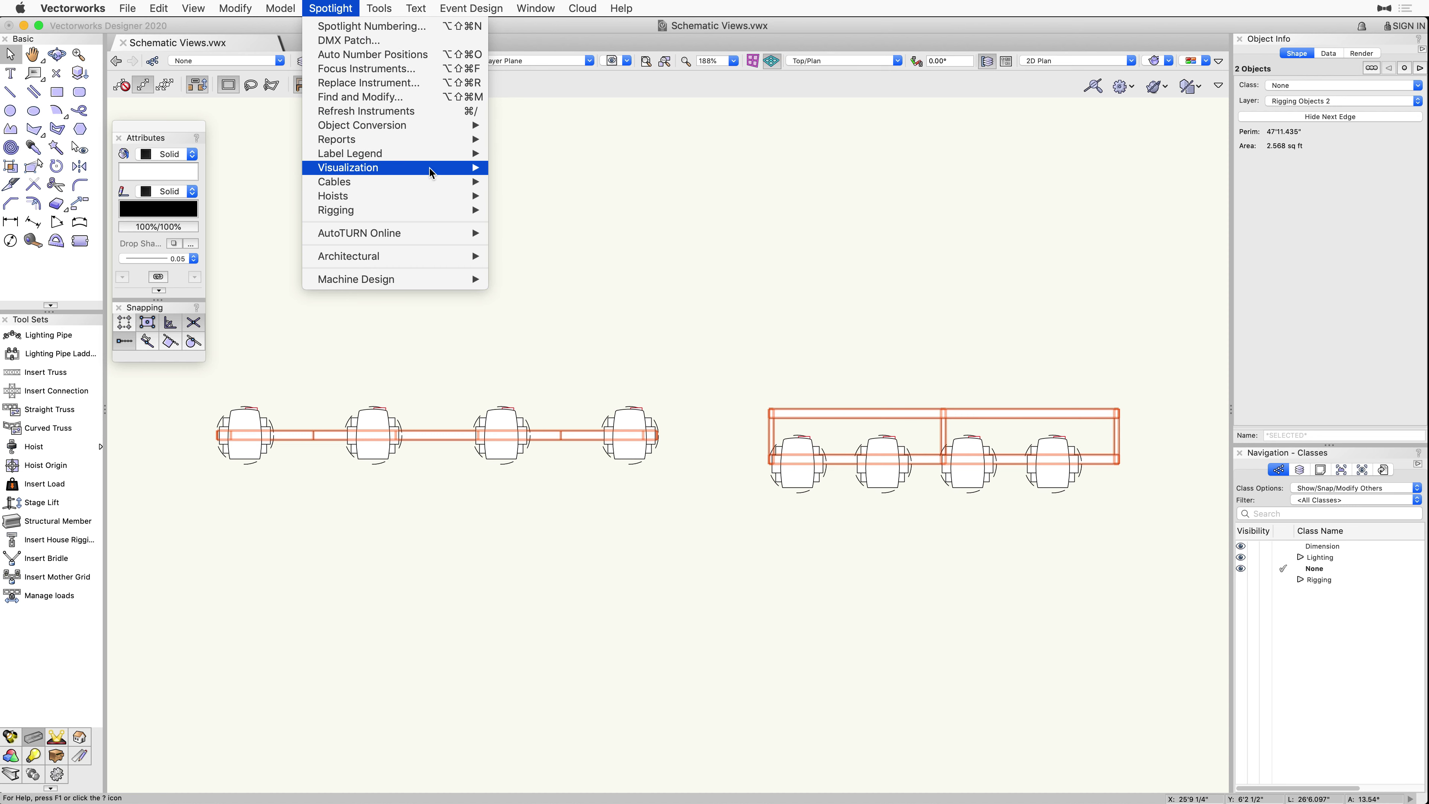
Create Top-view schematic views of the pipe and truss on Schematic View 2, moved below the originals
{"action": "mouse_move", "coordinate": [433, 168]}
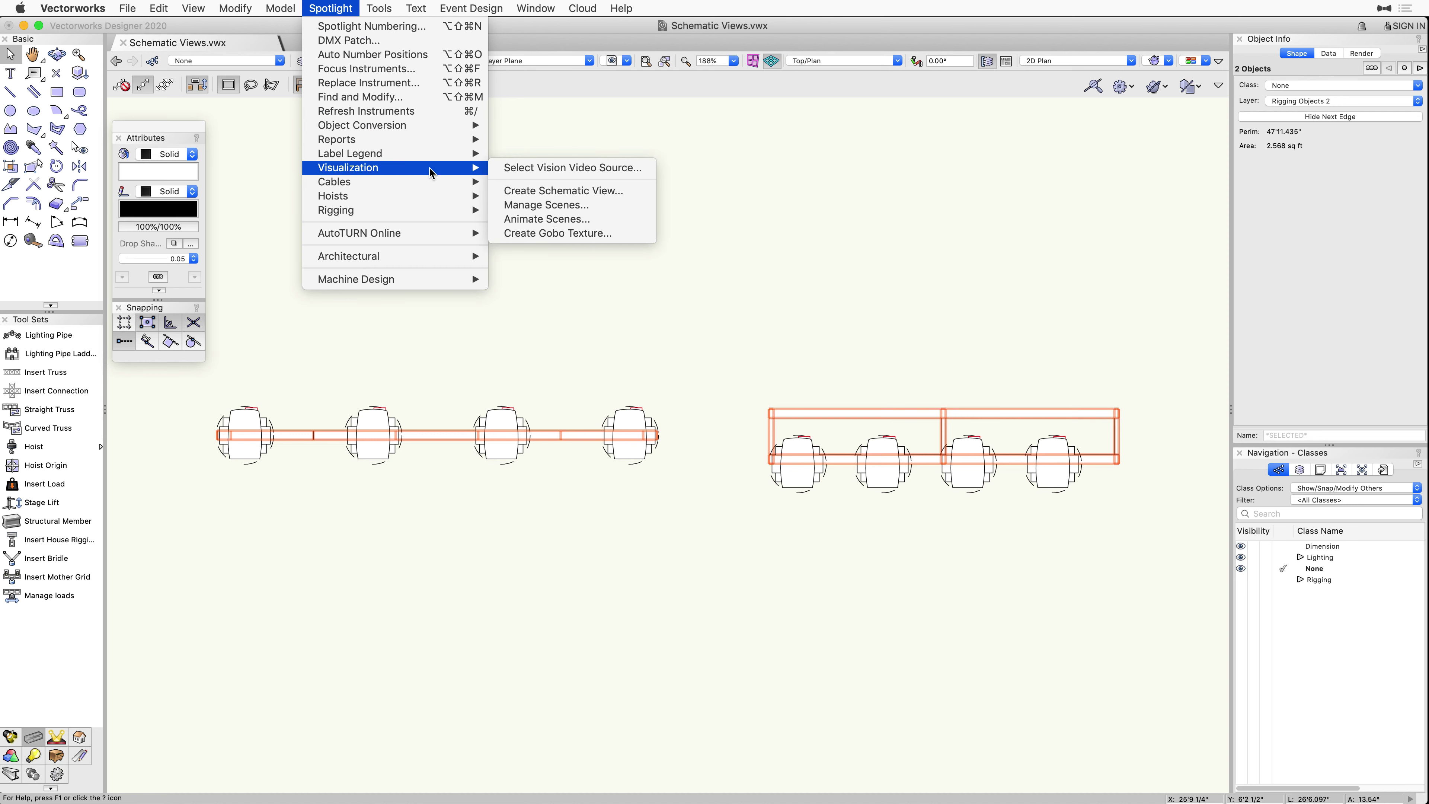
{"action": "left_click", "coordinate": [634, 195]}
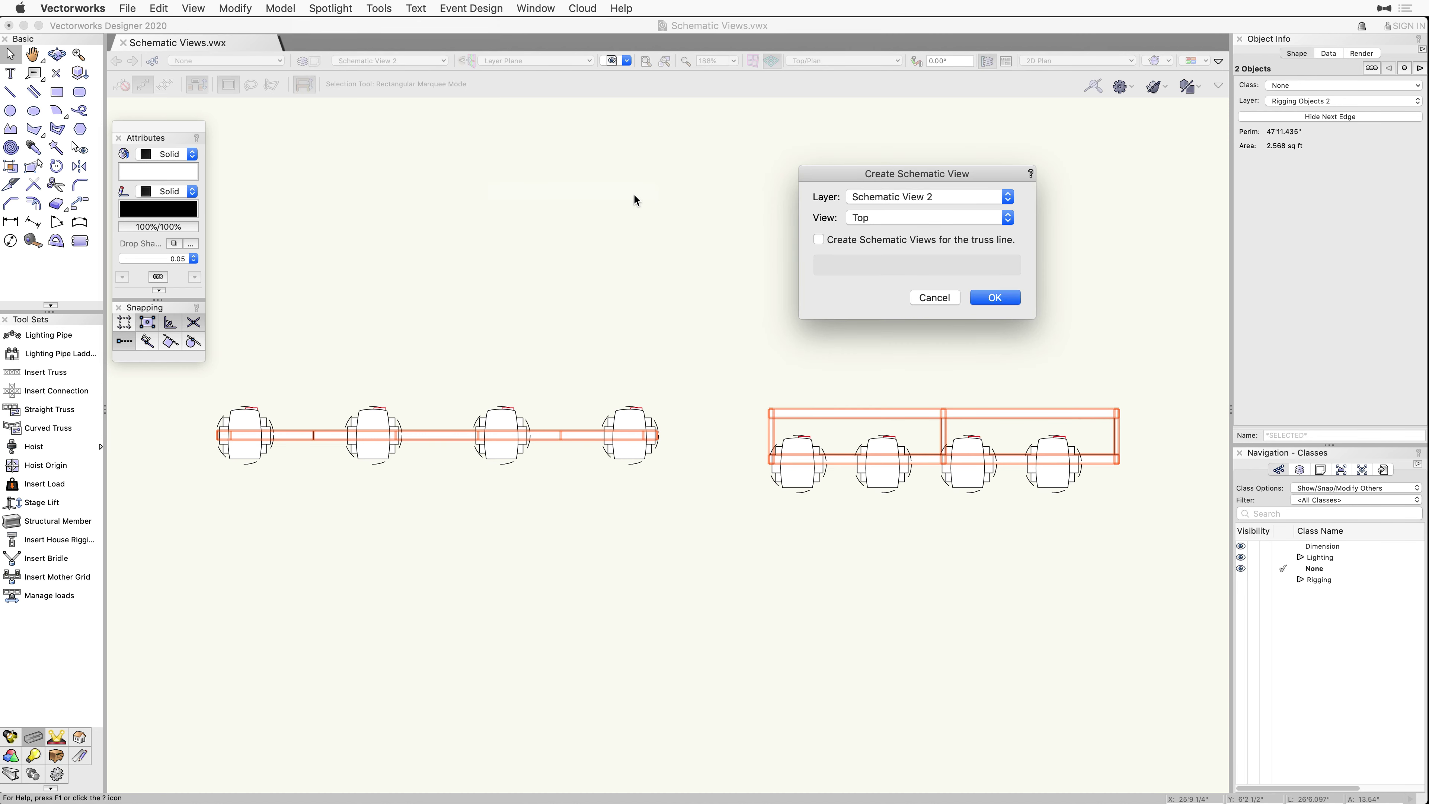
{"action": "left_click", "coordinate": [1010, 302]}
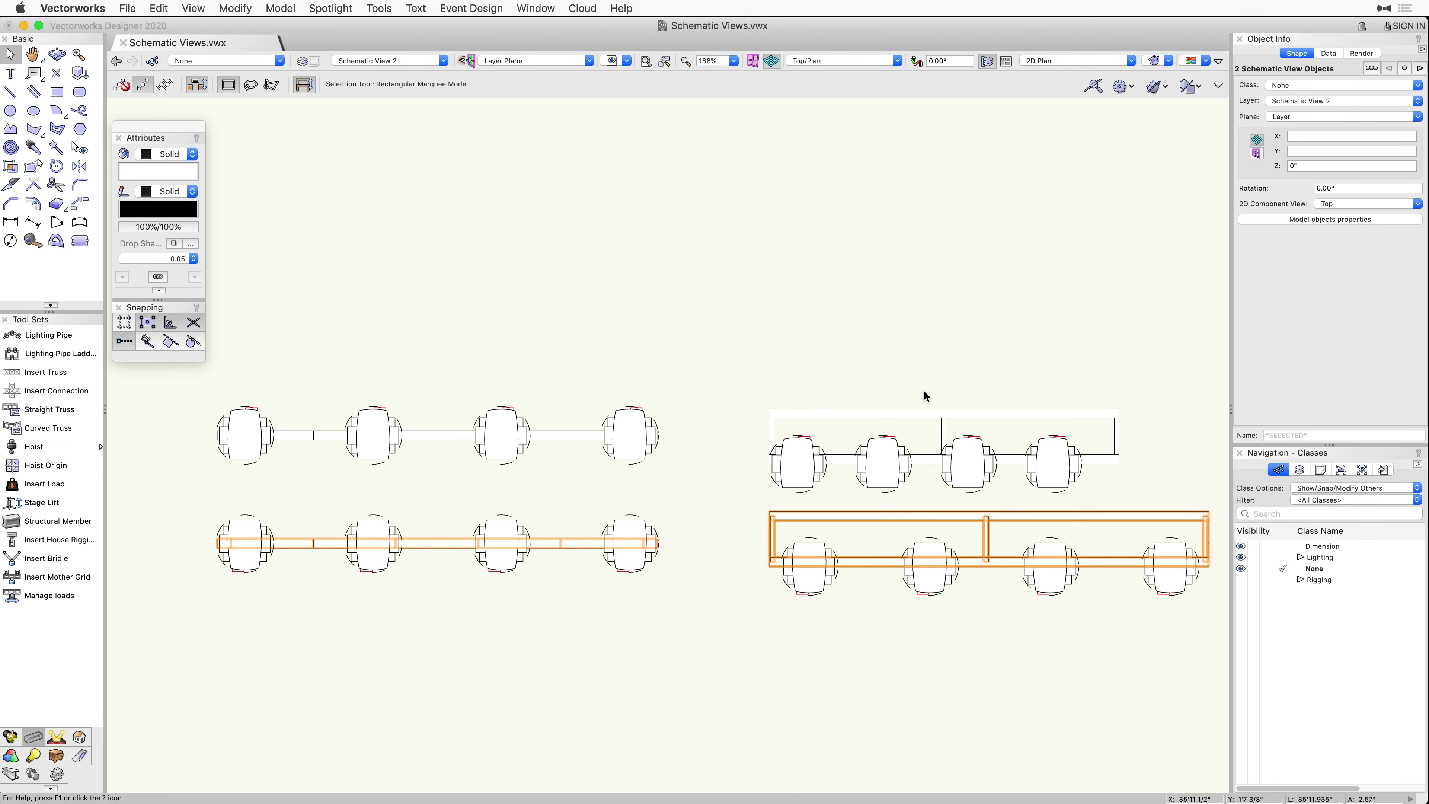
{"action": "left_click_drag", "start_coordinate": [816, 522], "coordinate": [811, 637]}
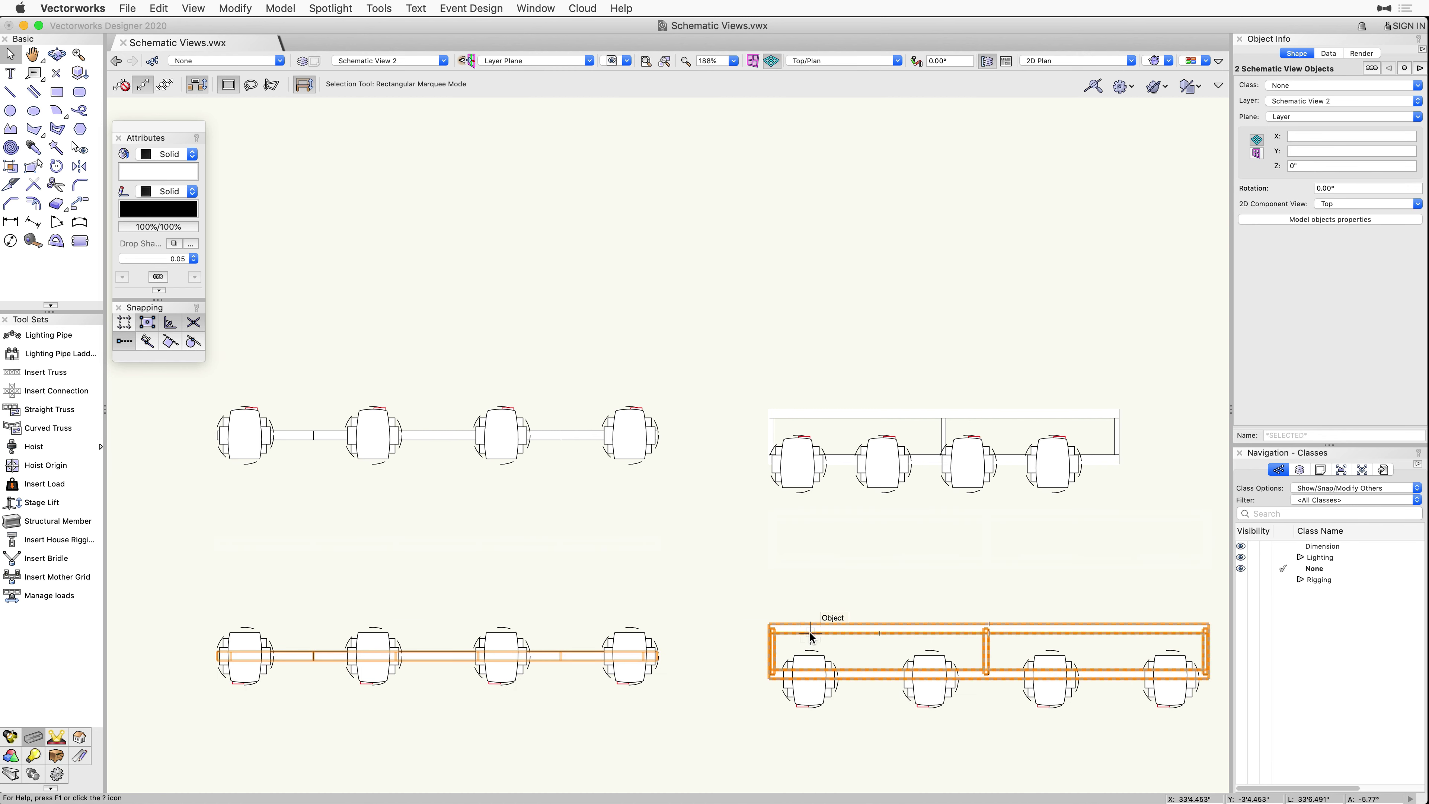
{"action": "left_click", "coordinate": [689, 592]}
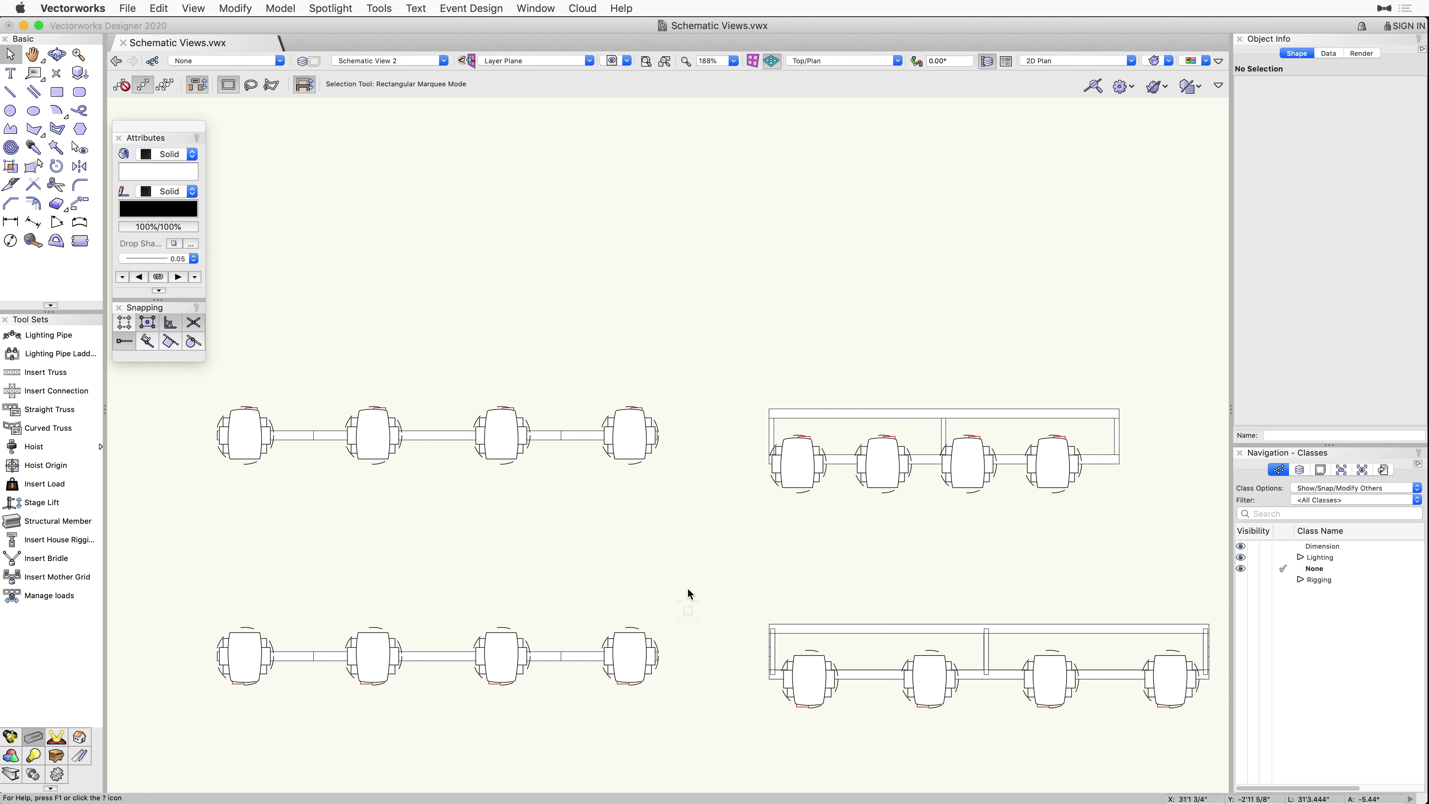
{"action": "left_click", "coordinate": [582, 656]}
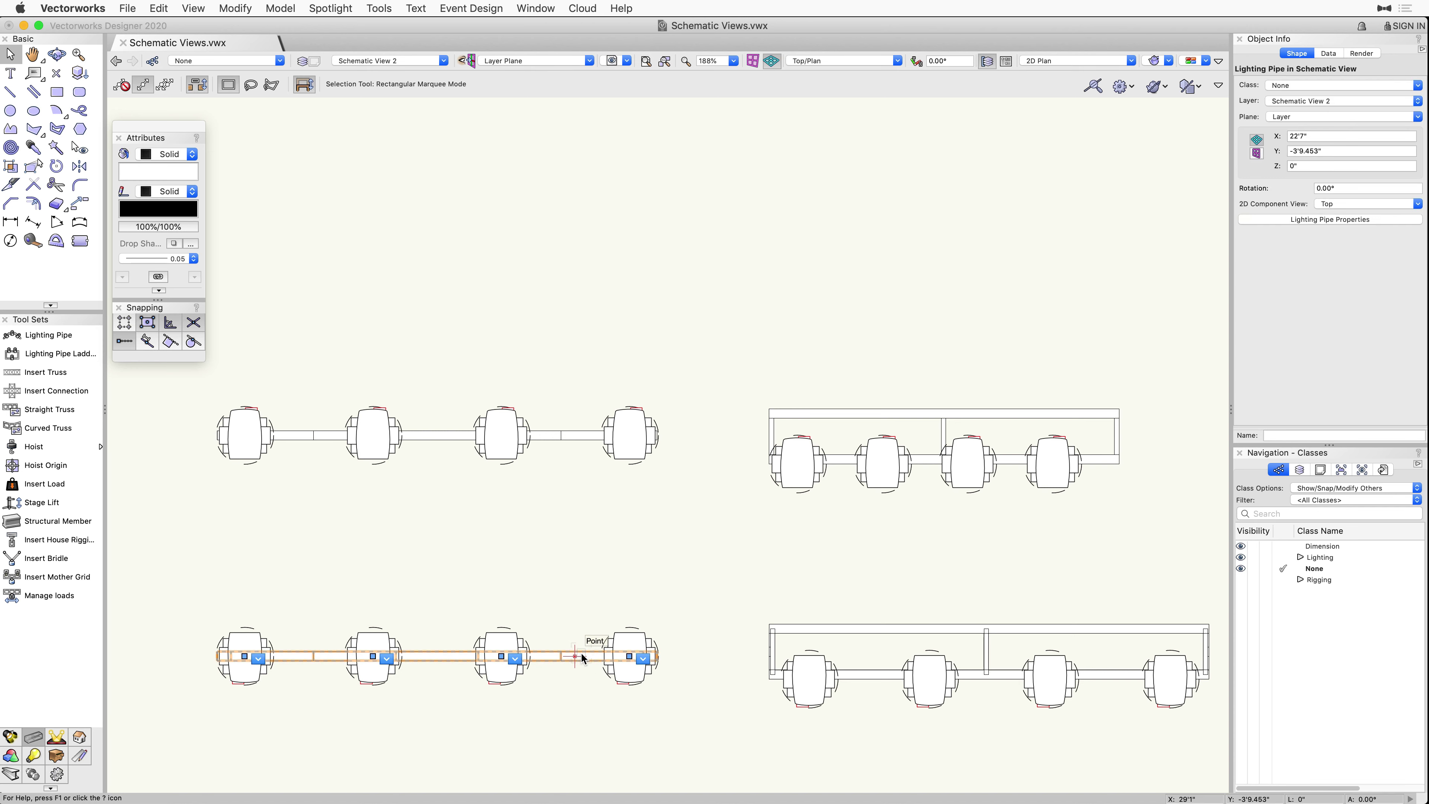
{"action": "left_click", "coordinate": [793, 633]}
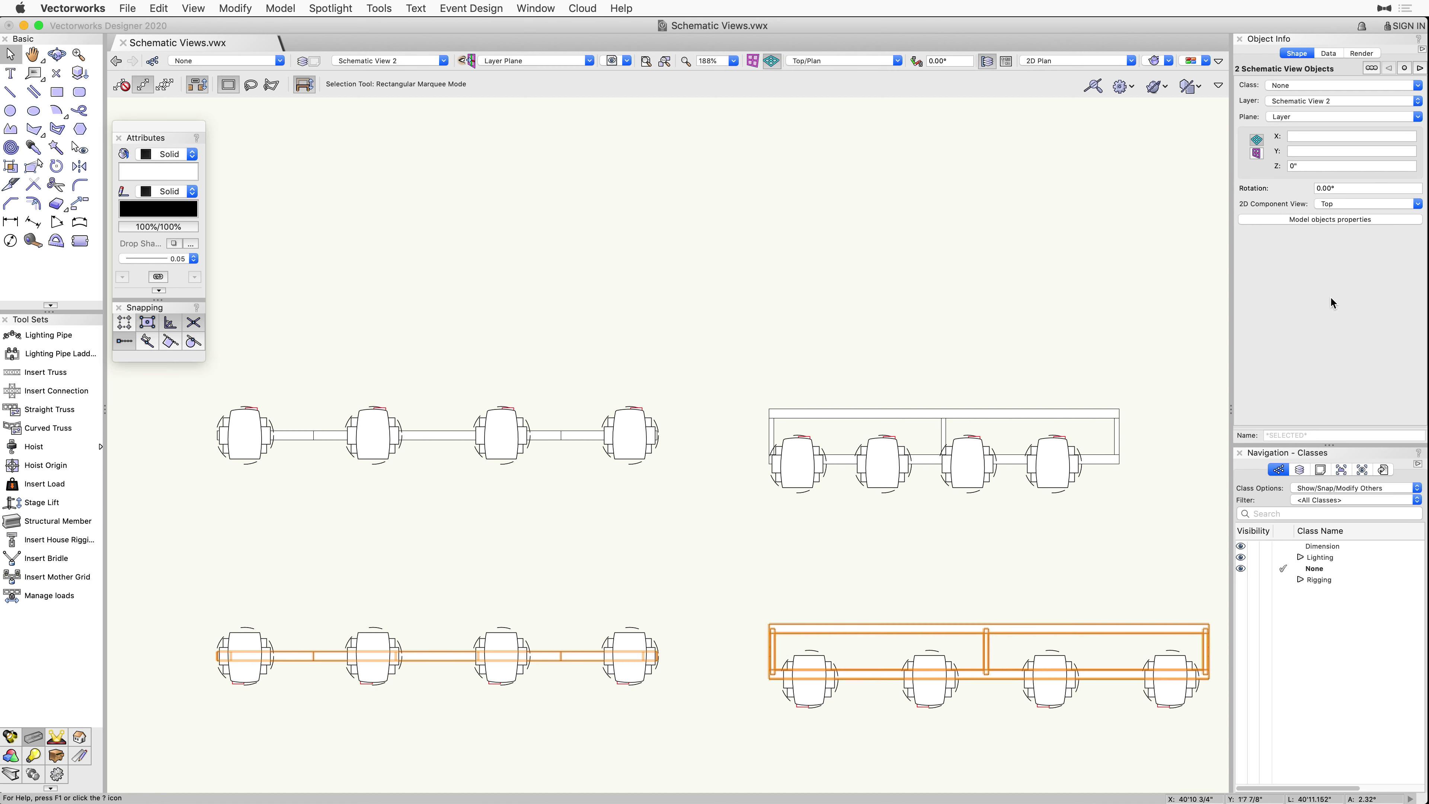
{"action": "left_click", "coordinate": [1416, 204]}
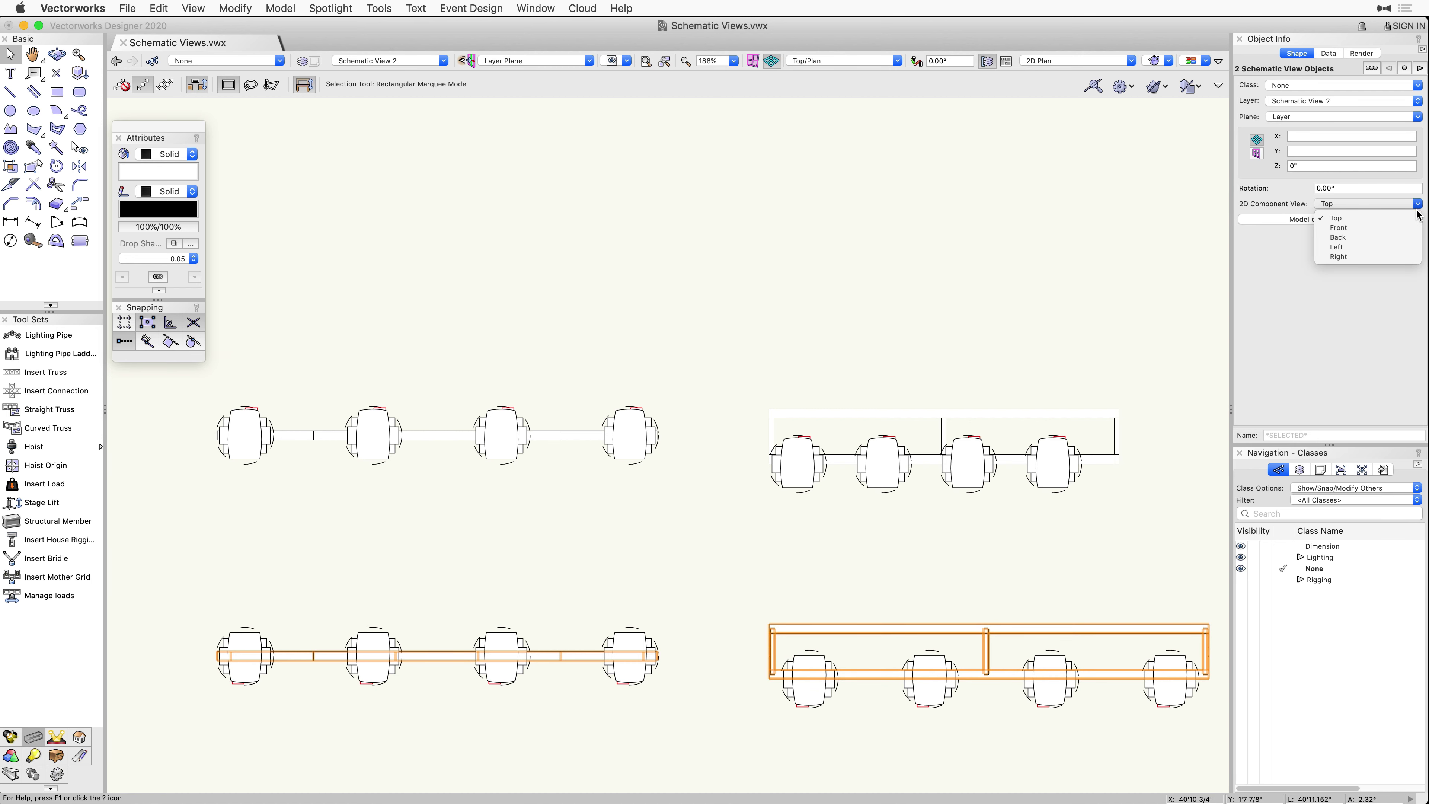
{"action": "left_click", "coordinate": [1413, 230]}
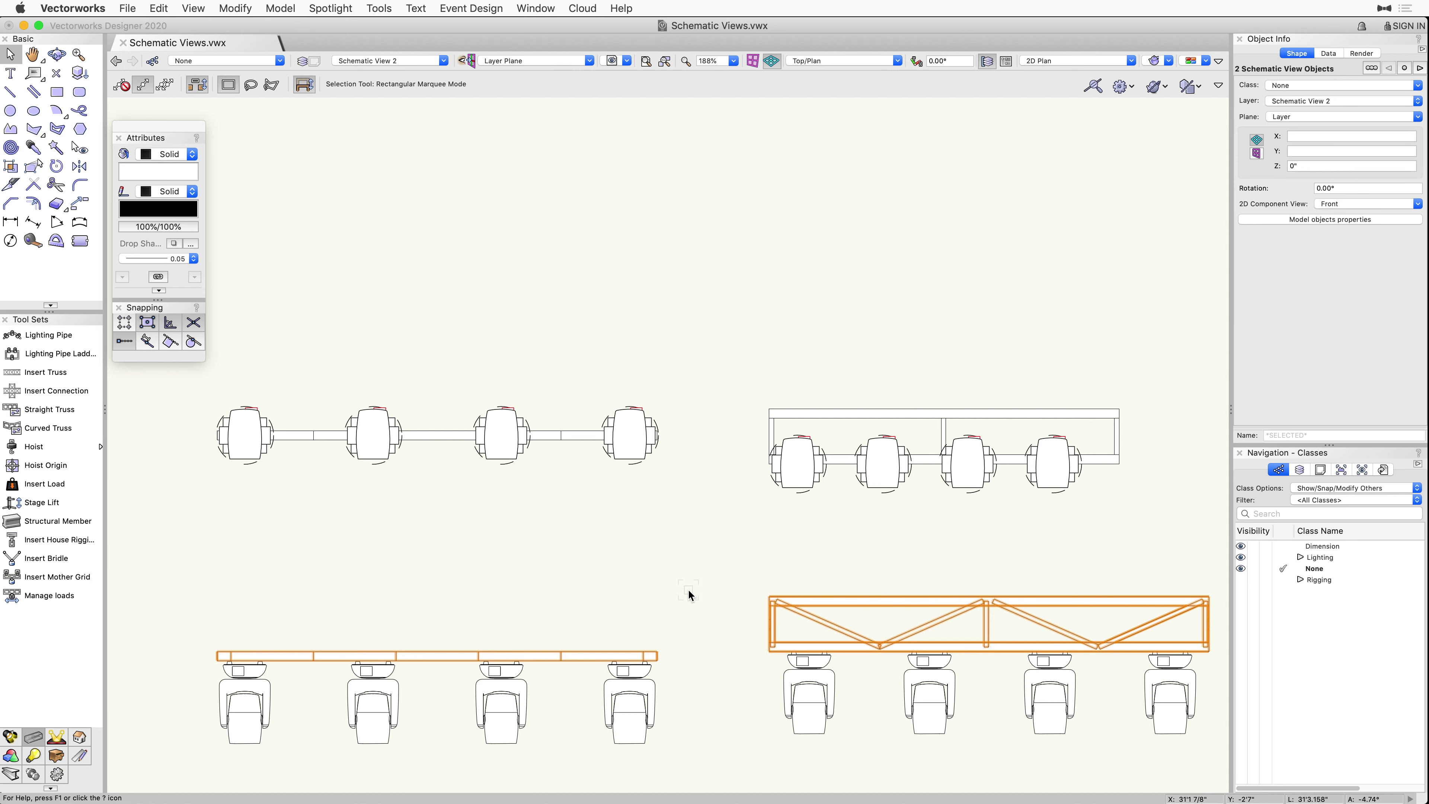
{"action": "left_click", "coordinate": [689, 592]}
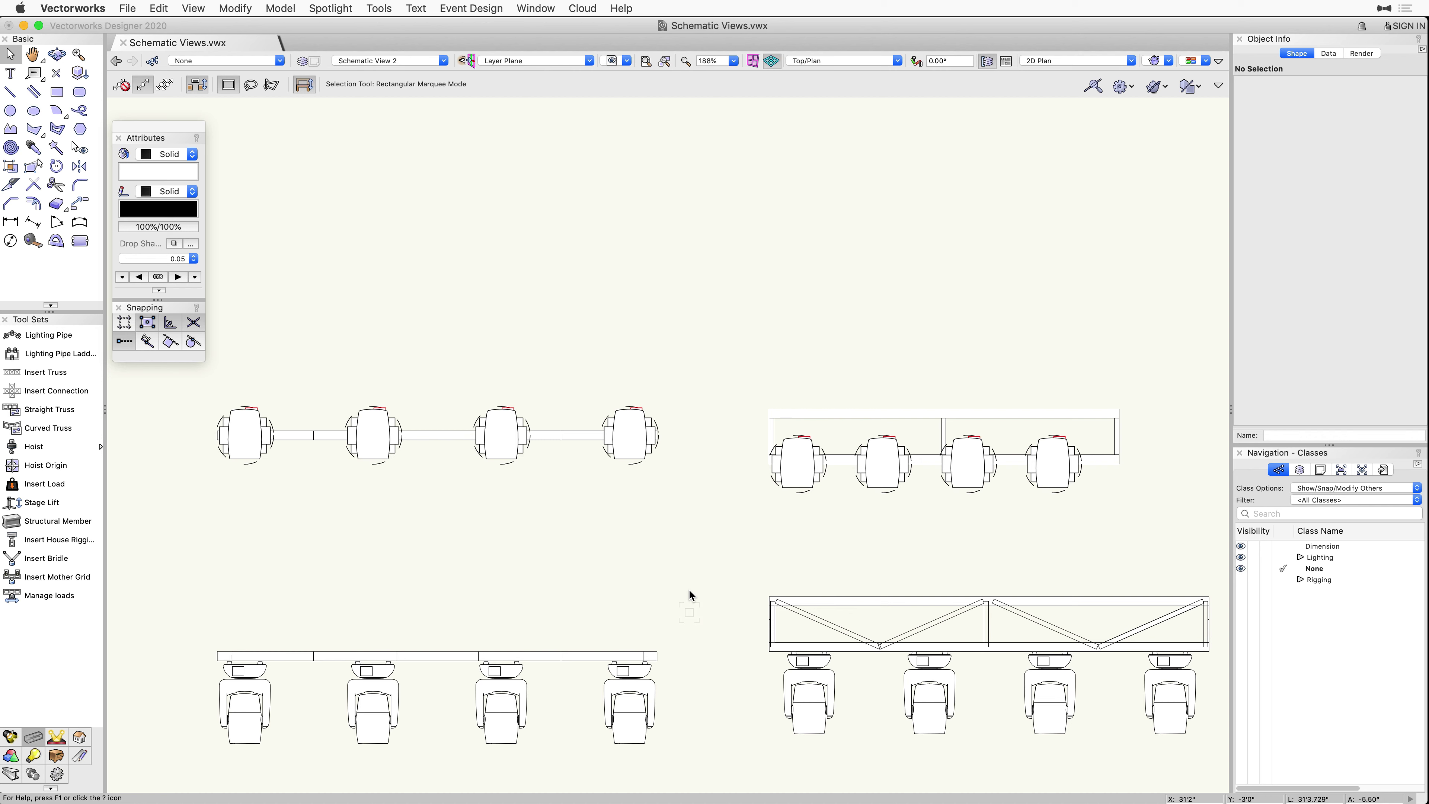
Undo back to top view and slide the pipe's third and fourth fixtures left
{"action": "key", "text": "ctrl+z"}
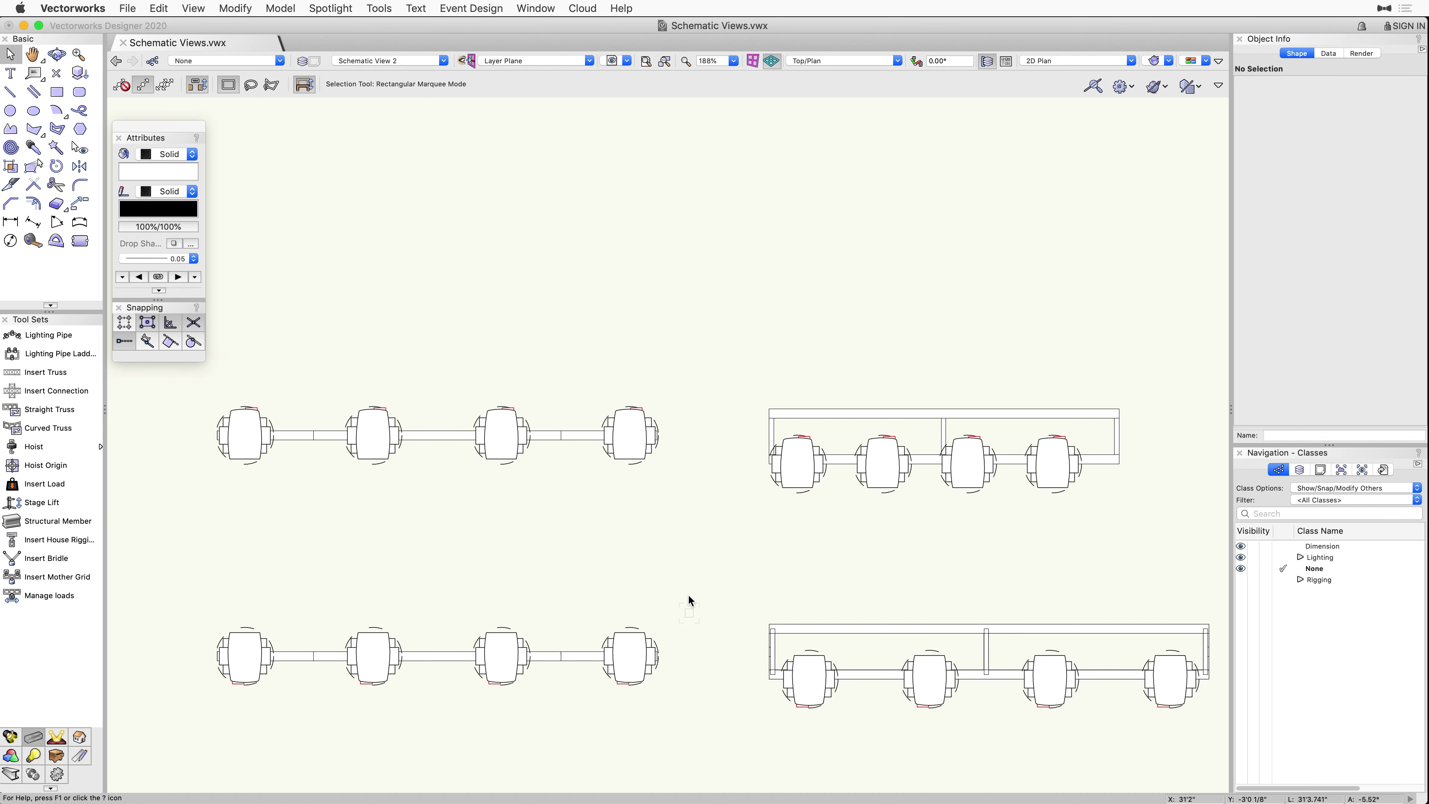
{"action": "left_click_drag", "start_coordinate": [537, 735], "coordinate": [469, 759]}
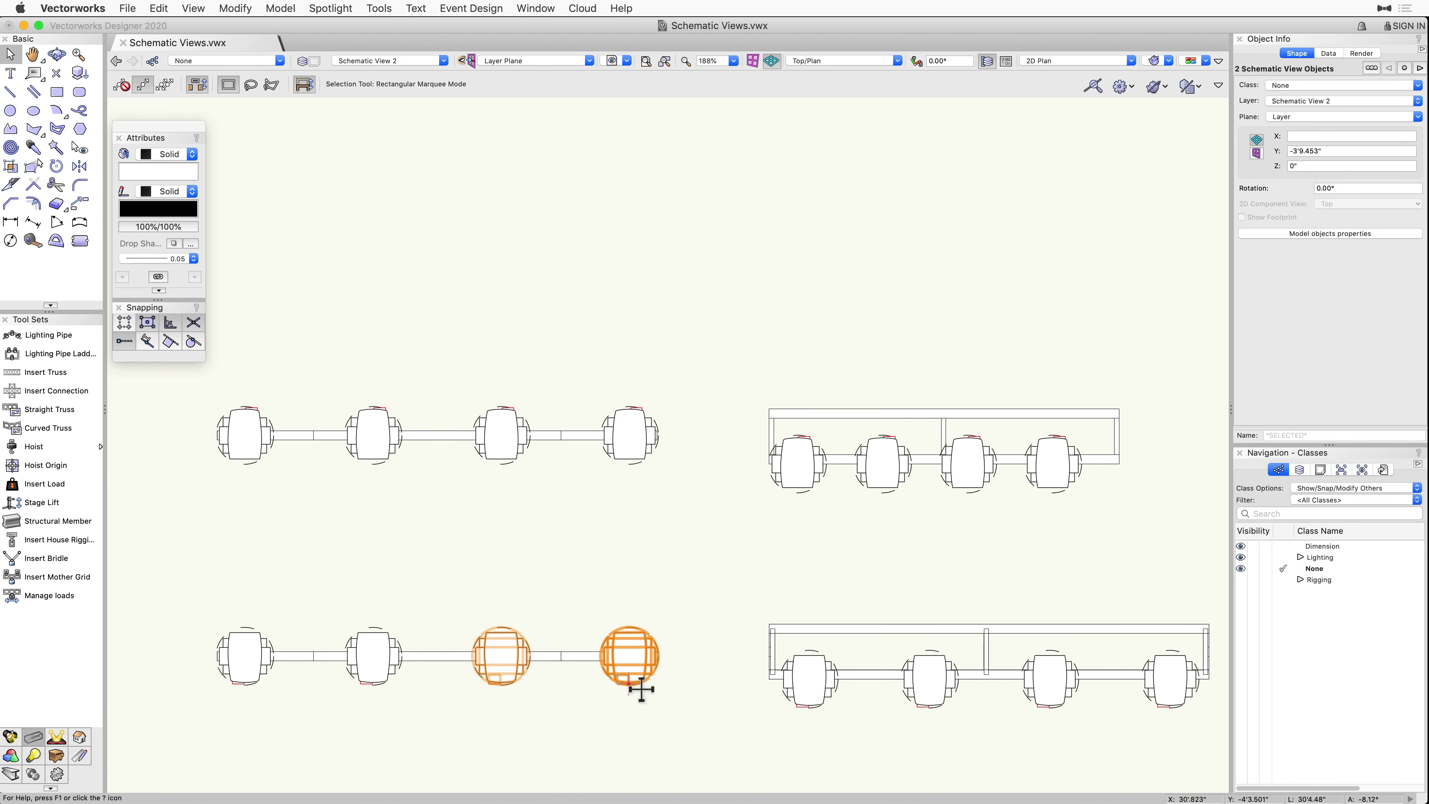
{"action": "left_click_drag", "start_coordinate": [635, 681], "coordinate": [580, 690]}
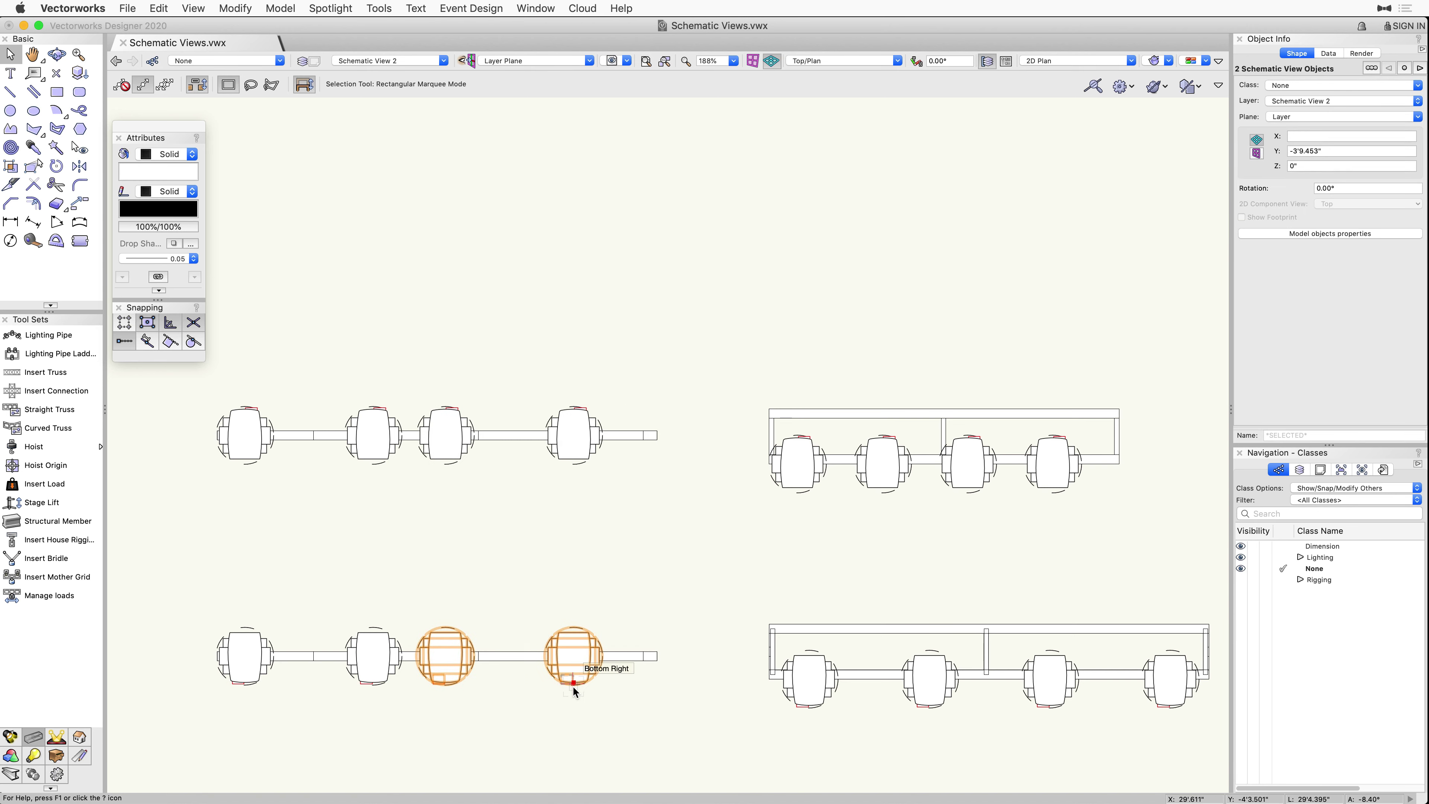
{"action": "left_click", "coordinate": [634, 718]}
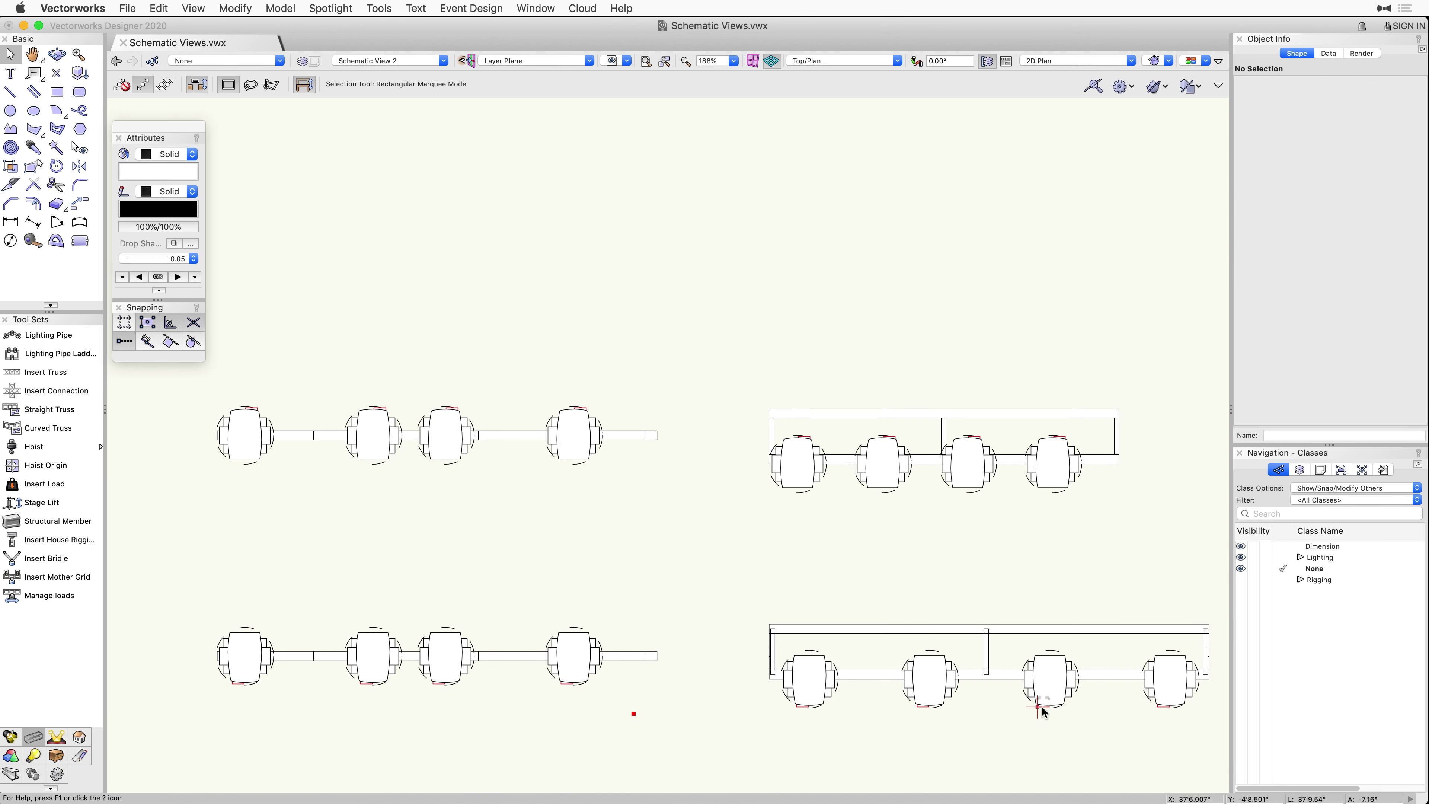
Pair the truss fixtures by moving the third right and the second left
{"action": "left_click_drag", "start_coordinate": [1046, 710], "coordinate": [1086, 708]}
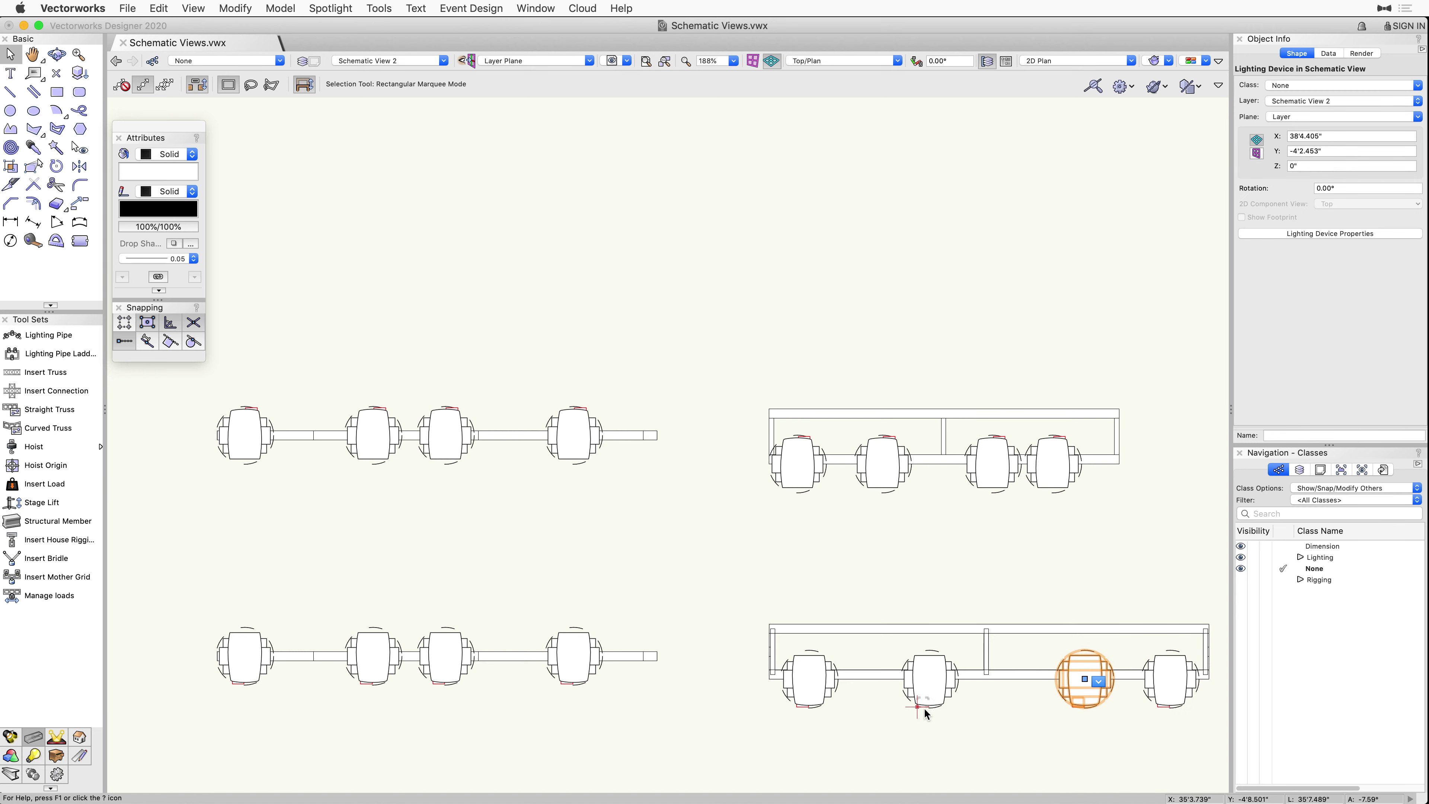
{"action": "left_click_drag", "start_coordinate": [928, 708], "coordinate": [895, 712]}
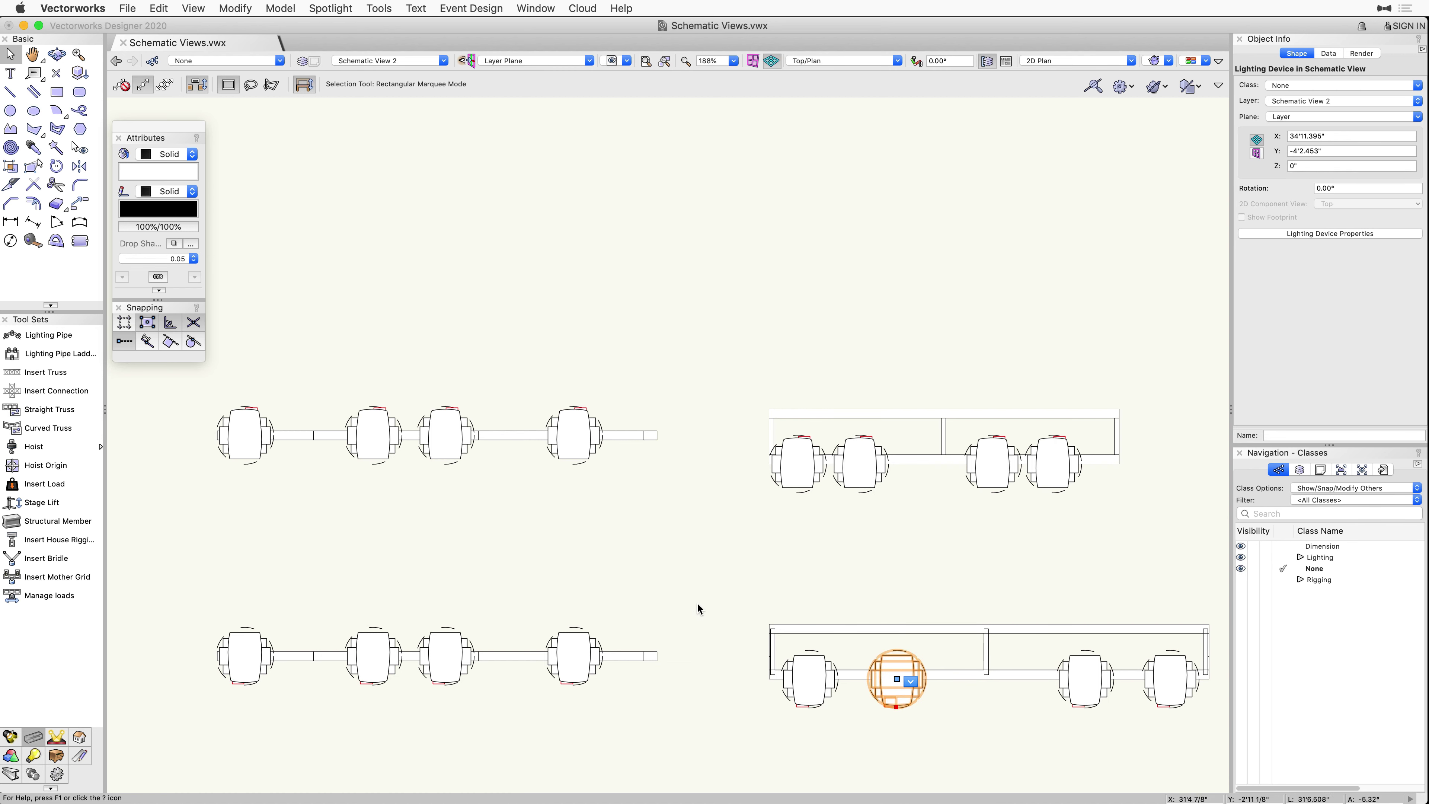
{"action": "left_click", "coordinate": [689, 595]}
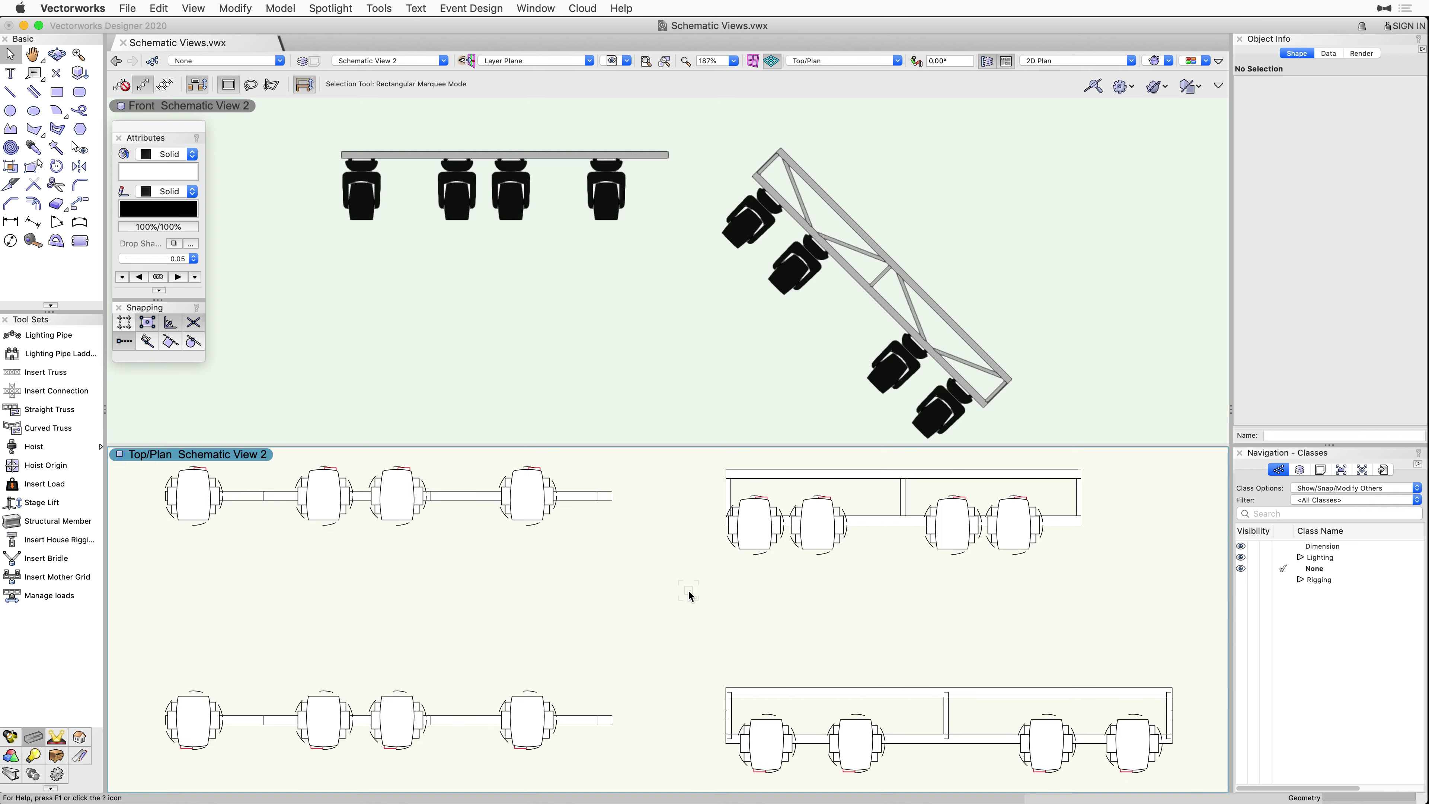
Activate the Front view pane
{"action": "left_click", "coordinate": [381, 292]}
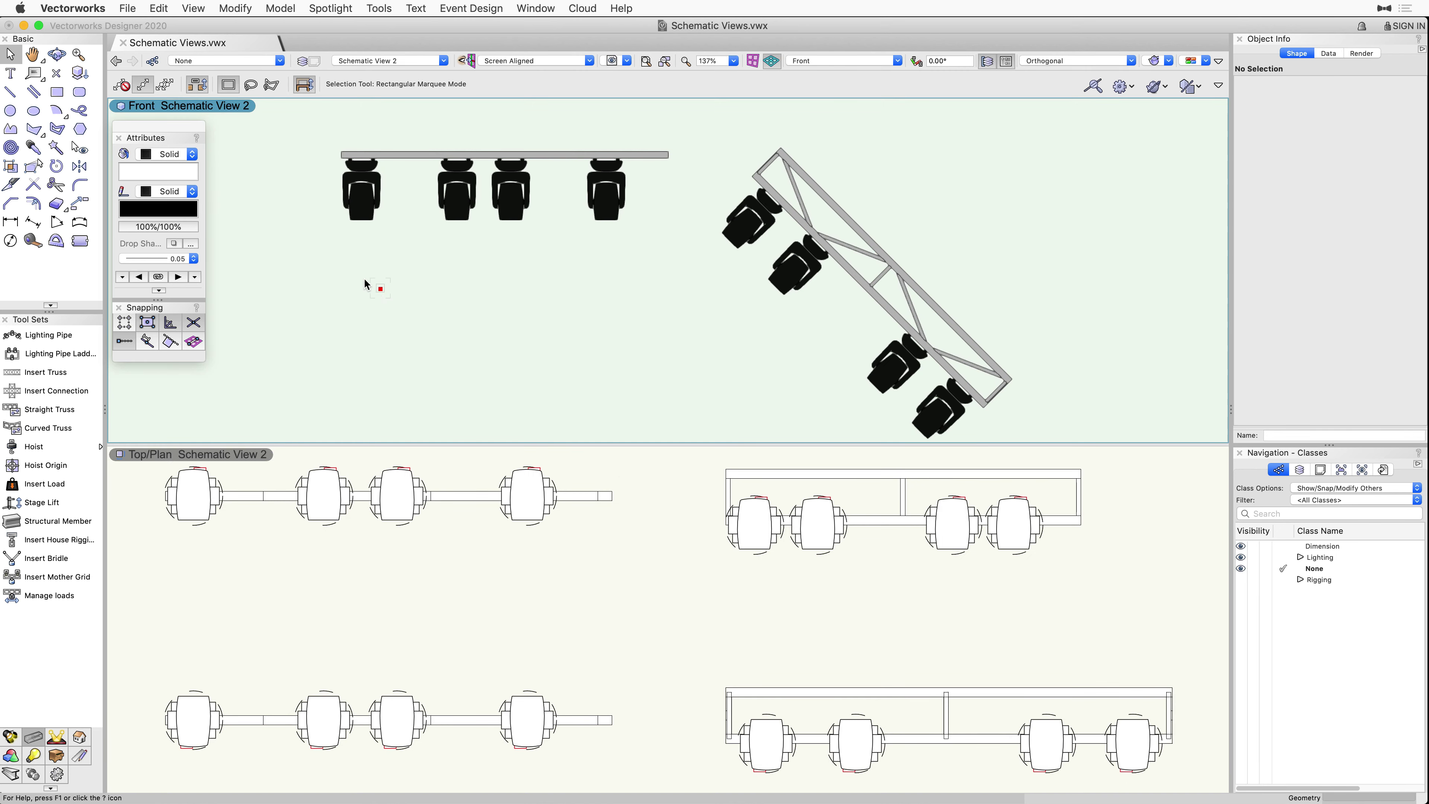